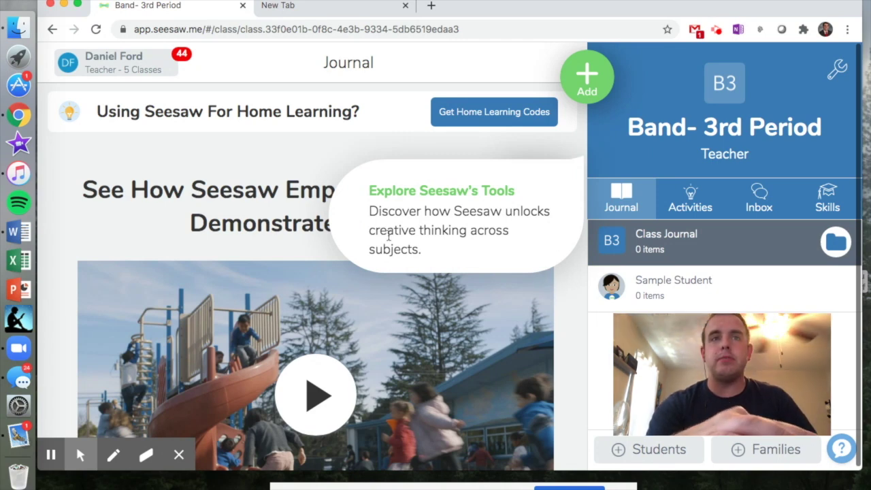
pyautogui.click(564, 307)
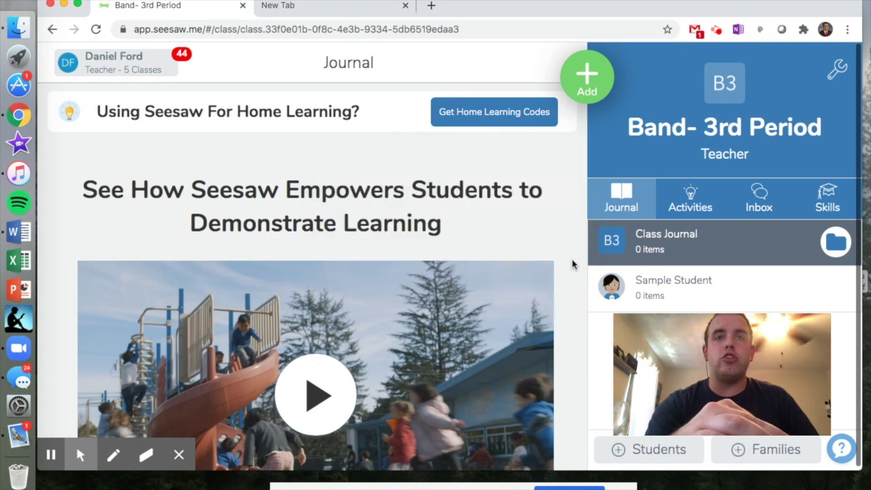
pyautogui.scroll(-2, 552, 300)
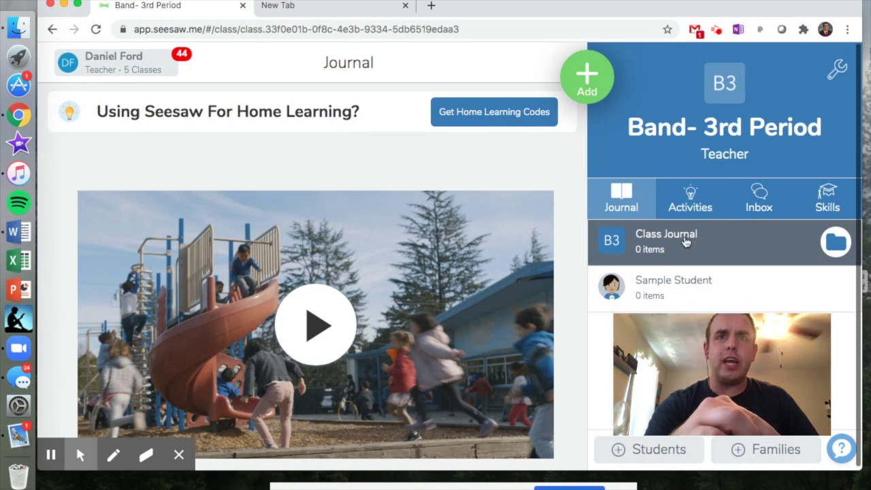
pyautogui.click(590, 93)
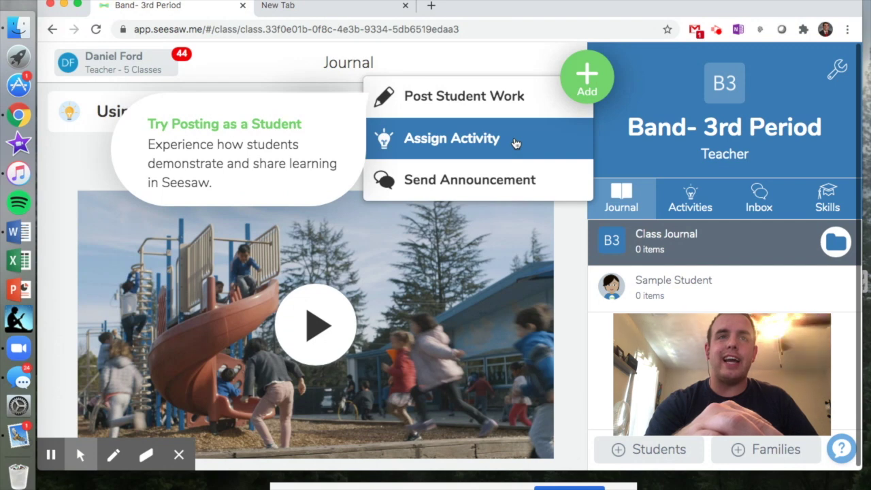
pyautogui.click(570, 245)
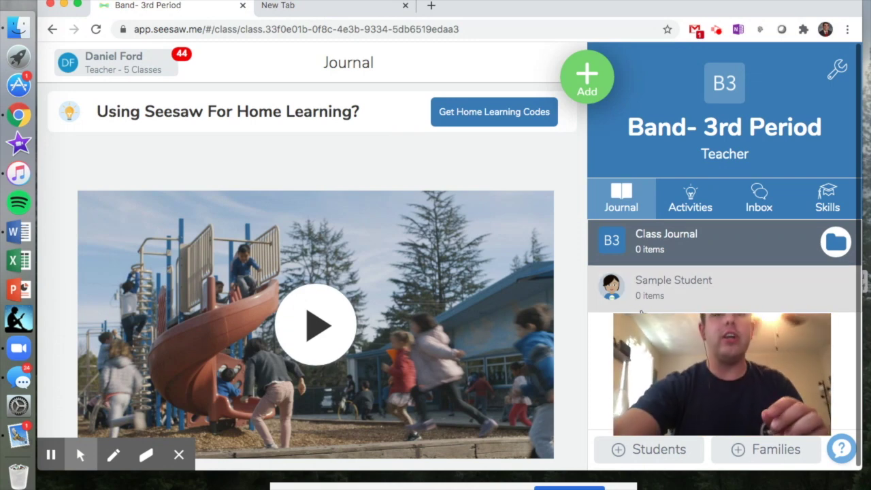
# Step: Start adding students to the Band- 3rd Period class without Google or email sign-in, using shared devices
pyautogui.click(614, 456)
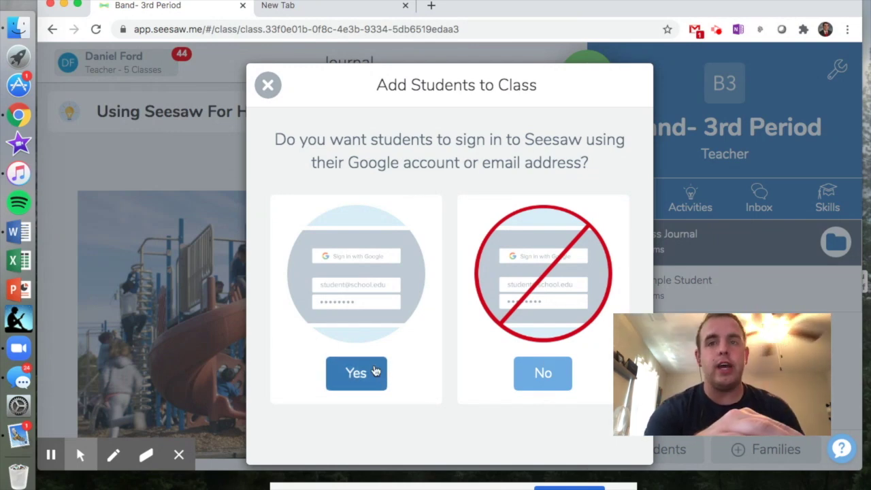
pyautogui.click(553, 387)
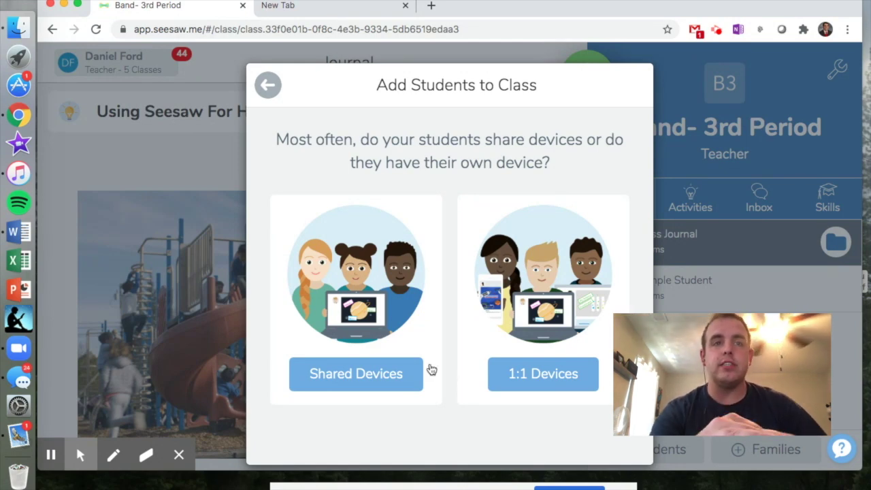
pyautogui.click(365, 377)
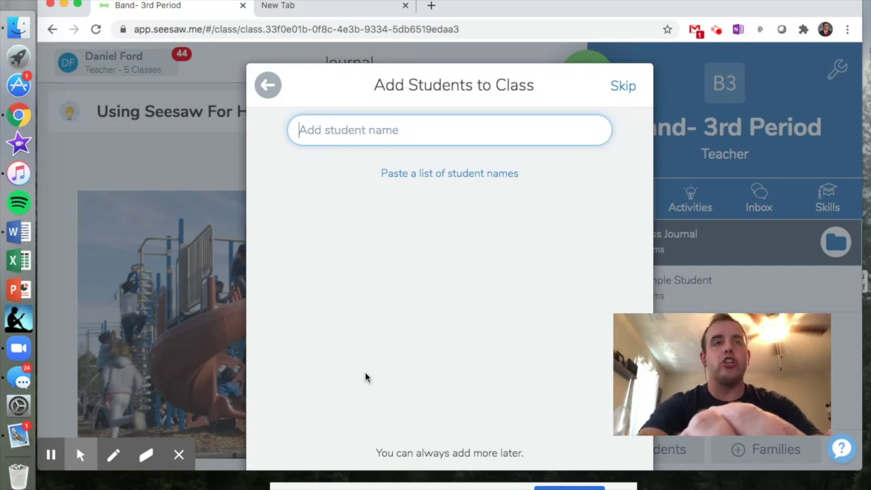
# Step: Enter the full names of two students and save them to the class
pyautogui.write('John Smith')
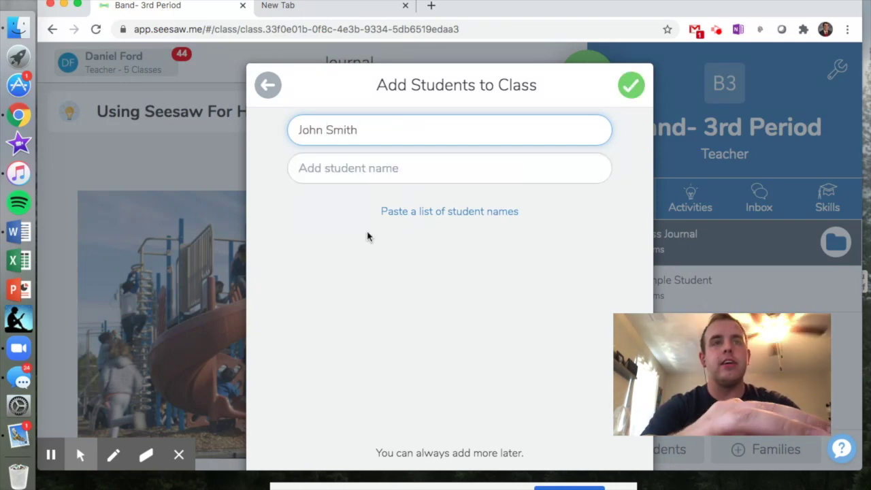
pyautogui.click(363, 170)
pyautogui.write('Bett')
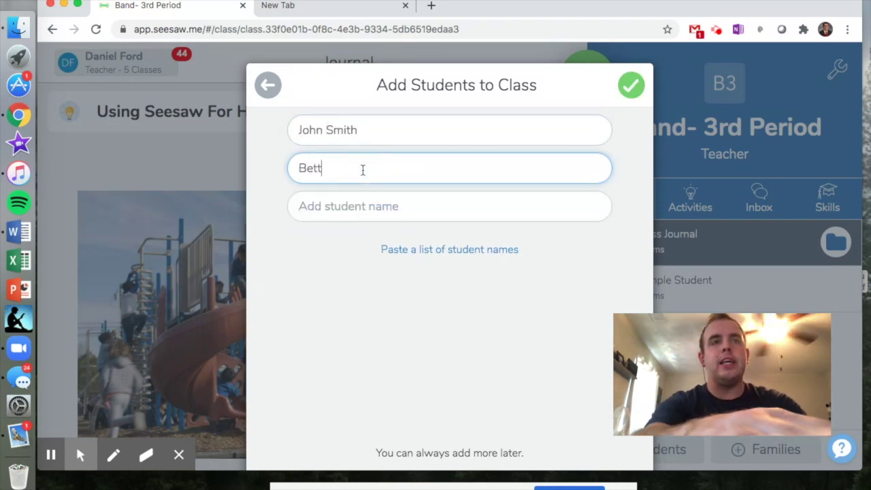
pyautogui.write('y Ross')
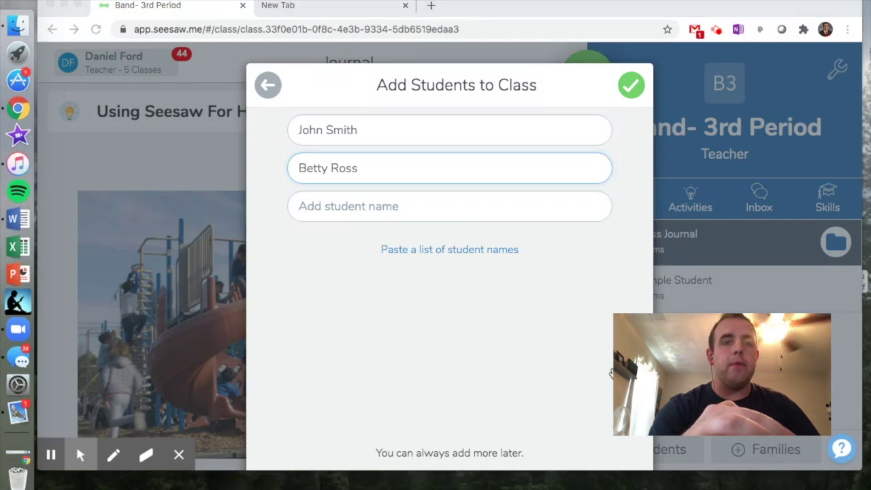
pyautogui.click(630, 86)
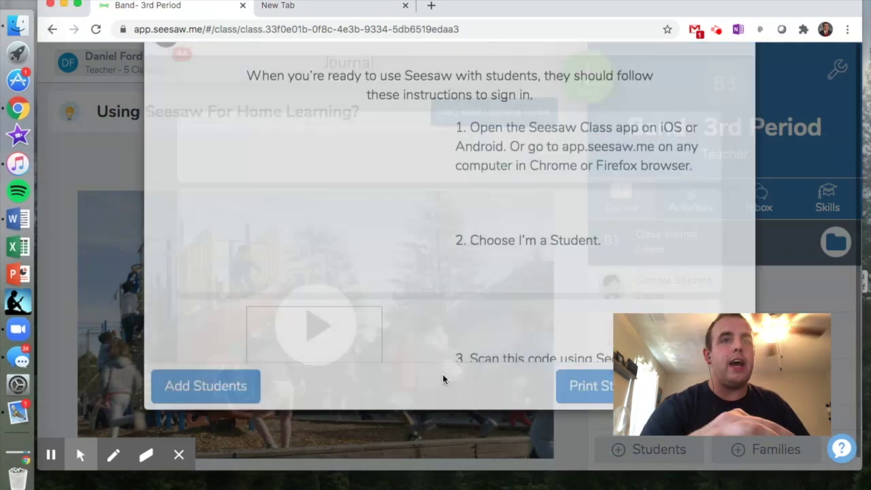
# Step: Review the instructions and class code for getting students signed in, and close them
pyautogui.scroll(-3, 424, 366)
pyautogui.scroll(-2, 403, 303)
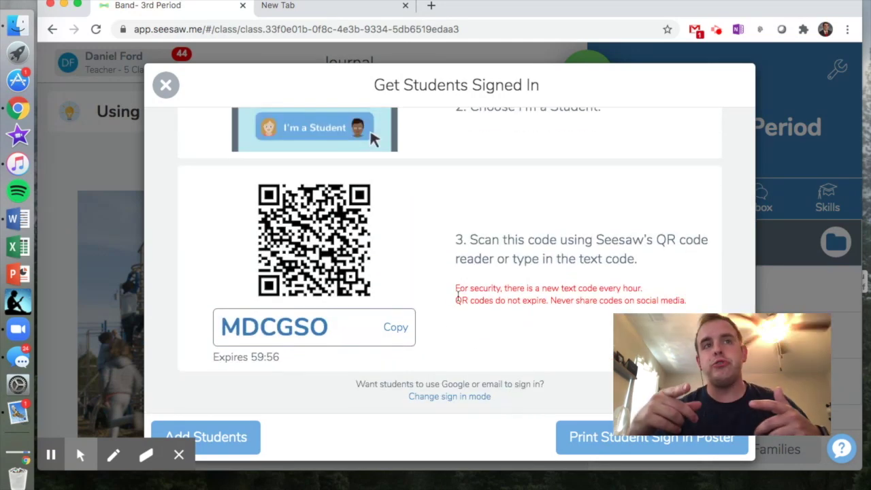
pyautogui.scroll(5, 458, 297)
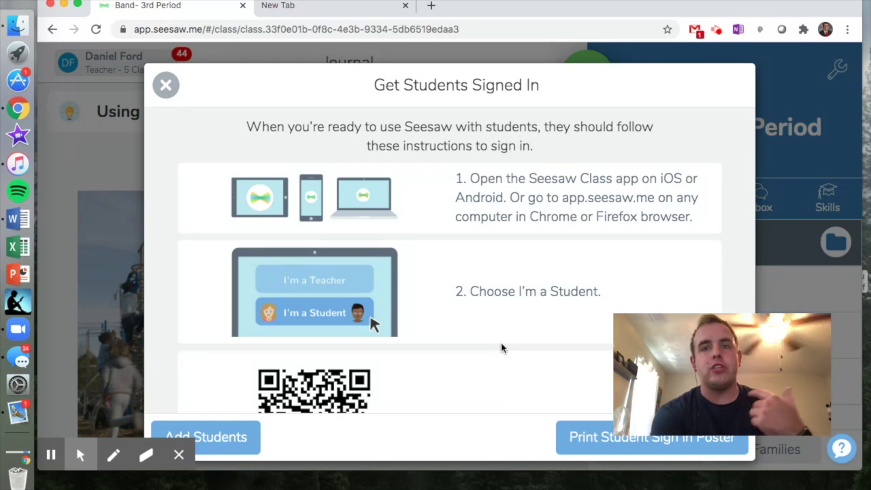
pyautogui.scroll(-3, 501, 347)
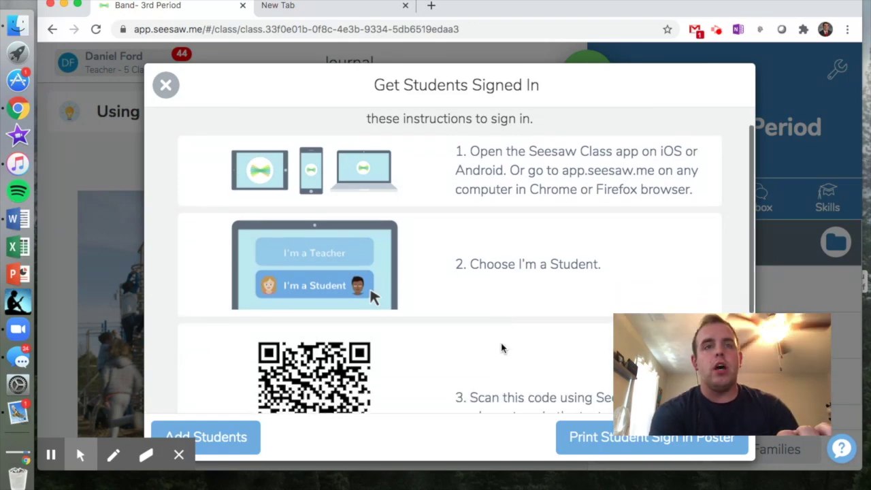
pyautogui.scroll(-3, 501, 347)
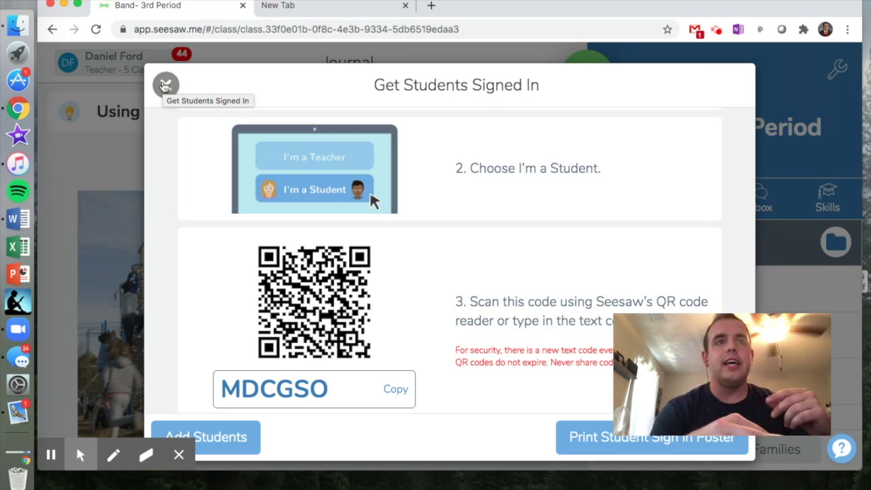
pyautogui.click(165, 86)
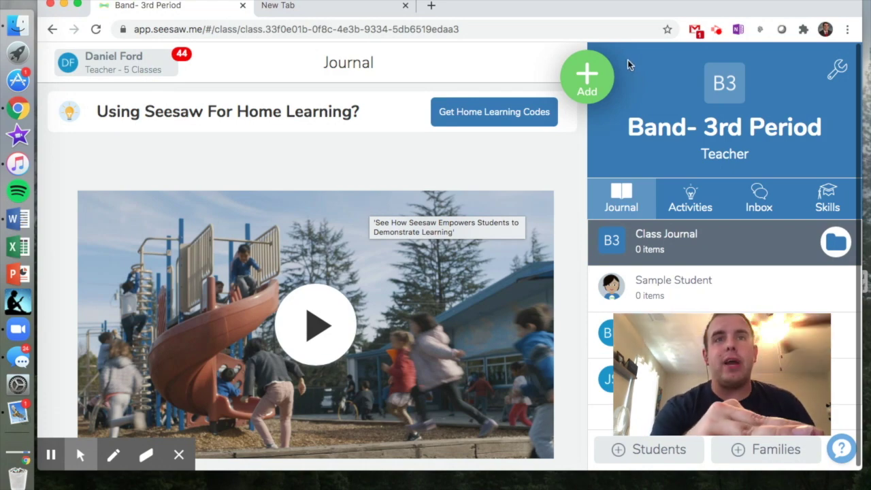
# Step: Open the activity library for assigning an activity and look through the activities not in a collection
pyautogui.click(587, 76)
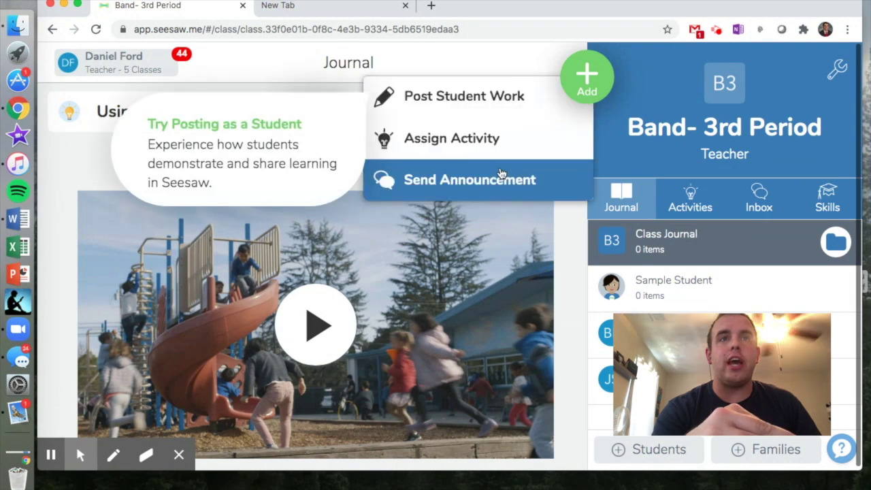
pyautogui.click(463, 154)
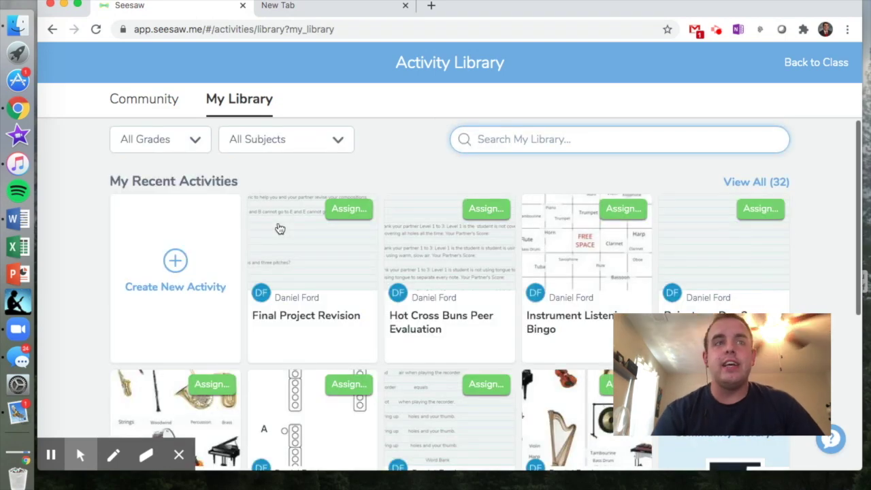
pyautogui.scroll(-5, 279, 228)
pyautogui.click(228, 398)
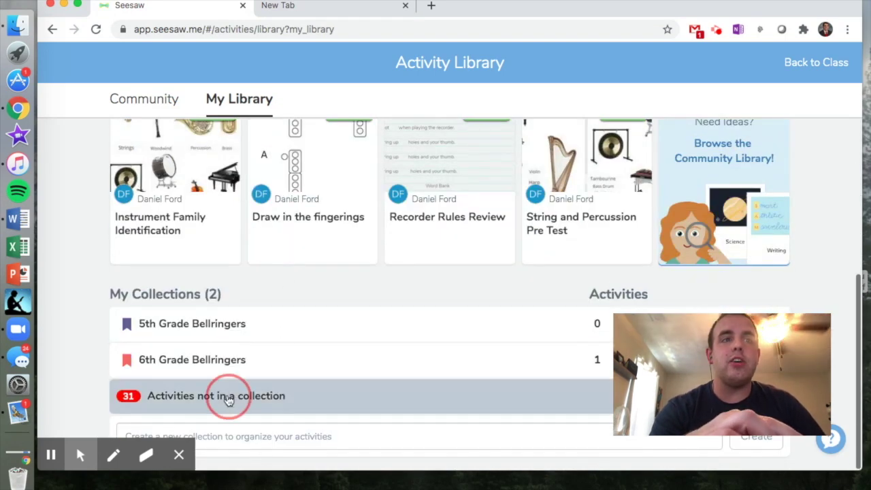
pyautogui.scroll(-15, 400, 313)
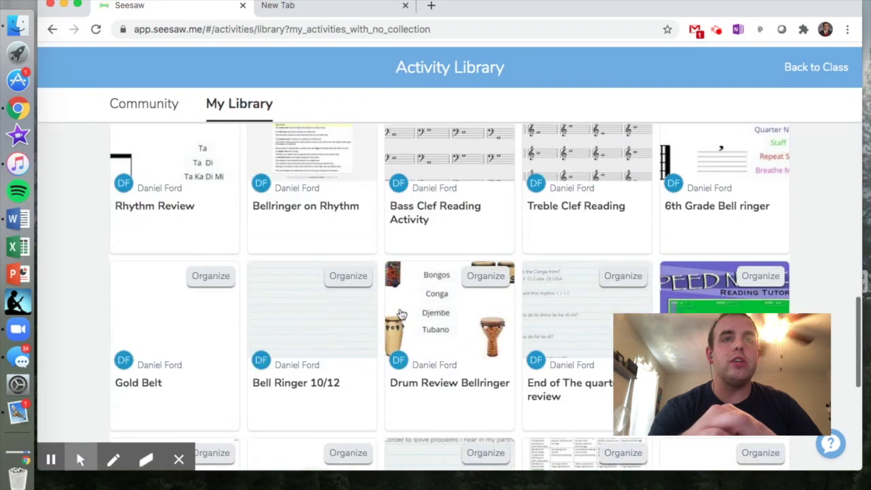
pyautogui.scroll(15, 323, 215)
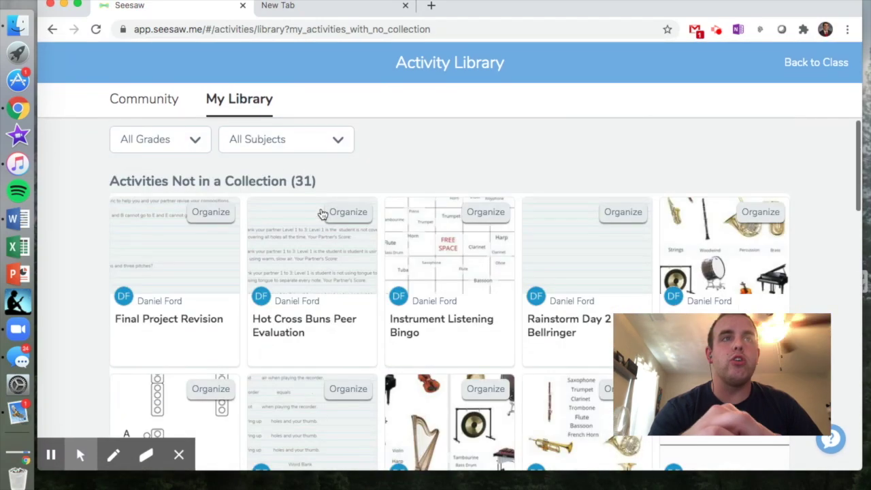
# Step: Search the community library's 6th grade activities for music
pyautogui.click(142, 109)
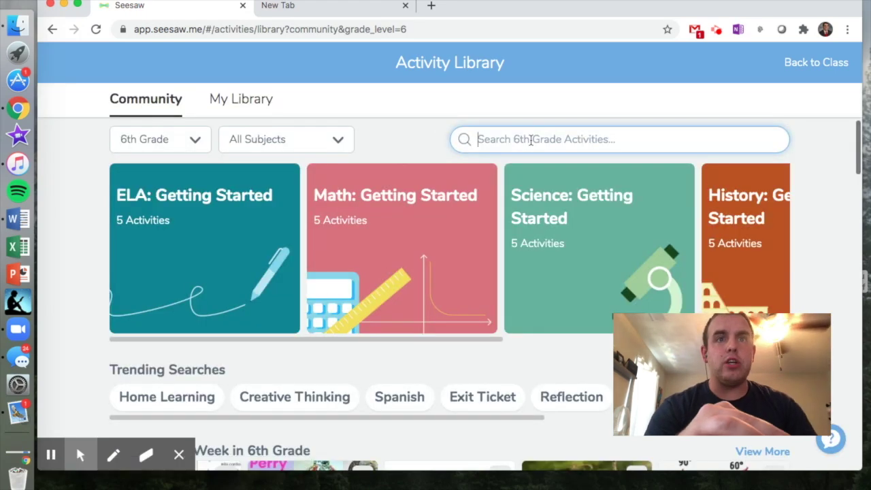
pyautogui.write('music')
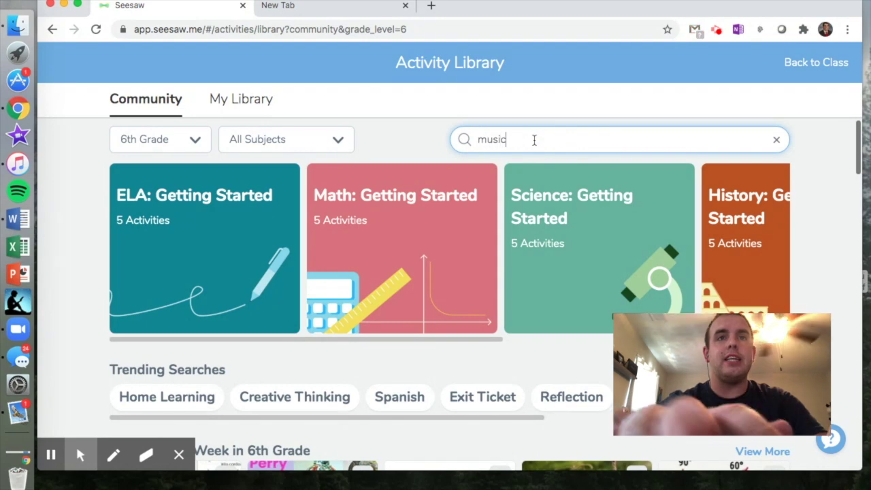
pyautogui.press('Return')
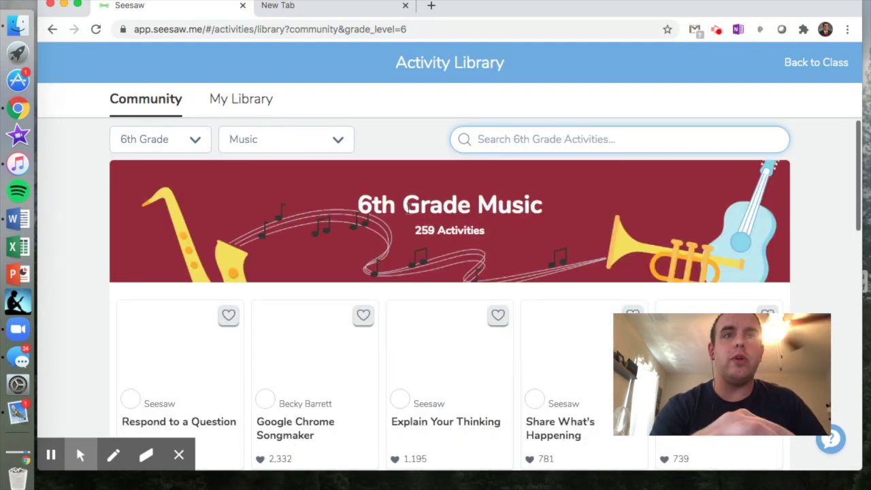
# Step: Look through the 6th grade music activities shared by the community
pyautogui.scroll(-5, 405, 341)
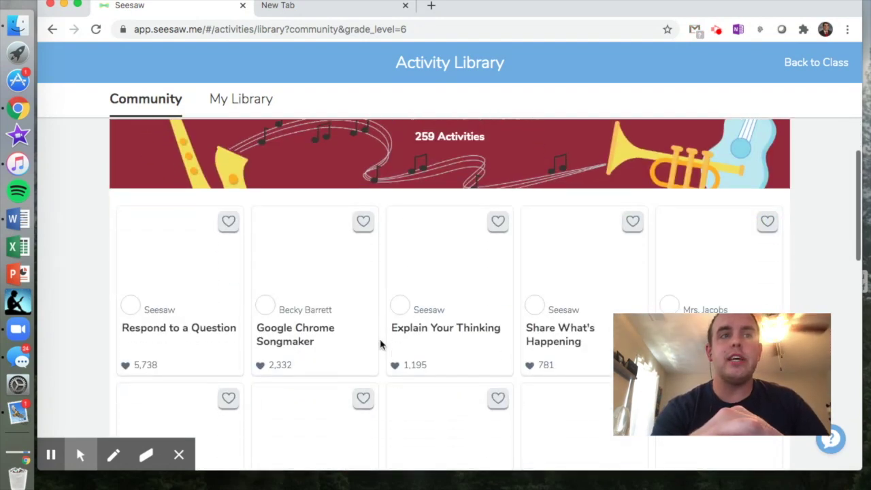
pyautogui.scroll(-5, 380, 344)
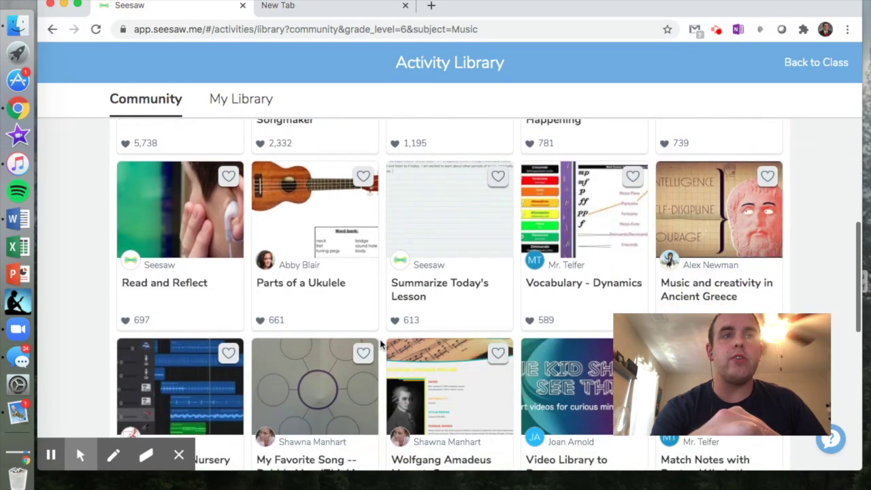
pyautogui.scroll(-1, 375, 362)
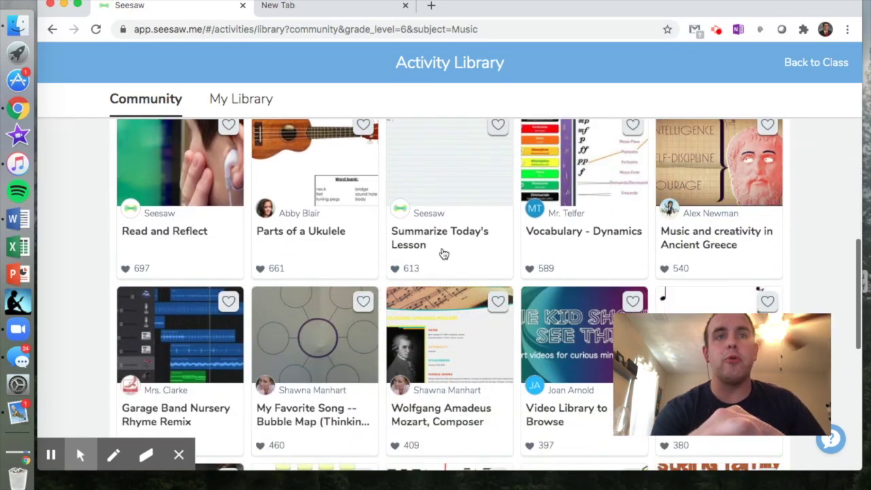
pyautogui.scroll(-2, 415, 379)
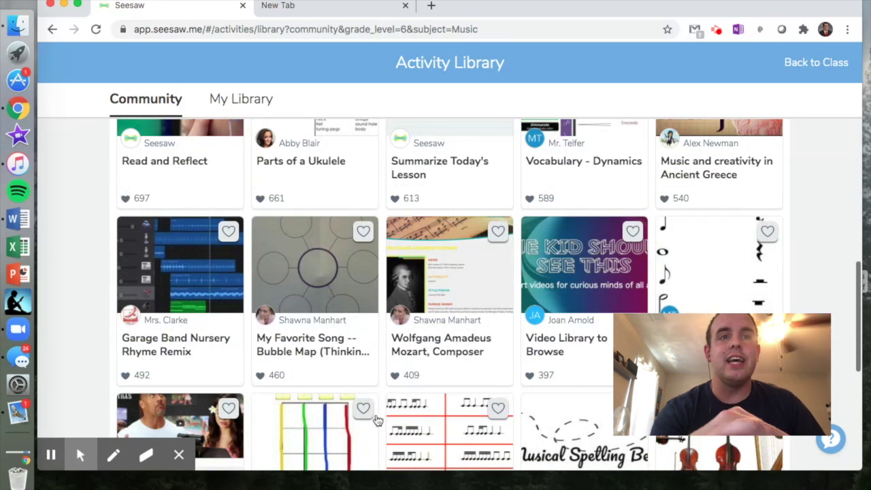
pyautogui.scroll(-1, 378, 418)
pyautogui.scroll(-1, 377, 419)
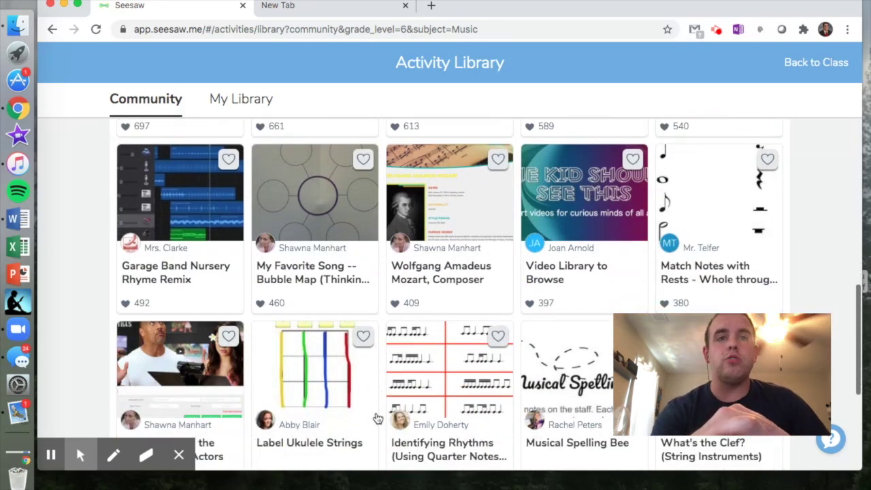
pyautogui.scroll(-1, 395, 316)
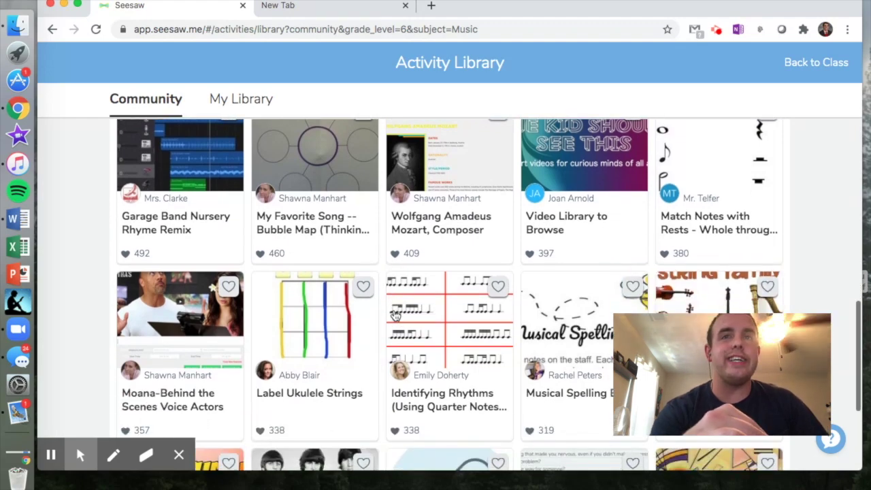
pyautogui.scroll(-1, 395, 315)
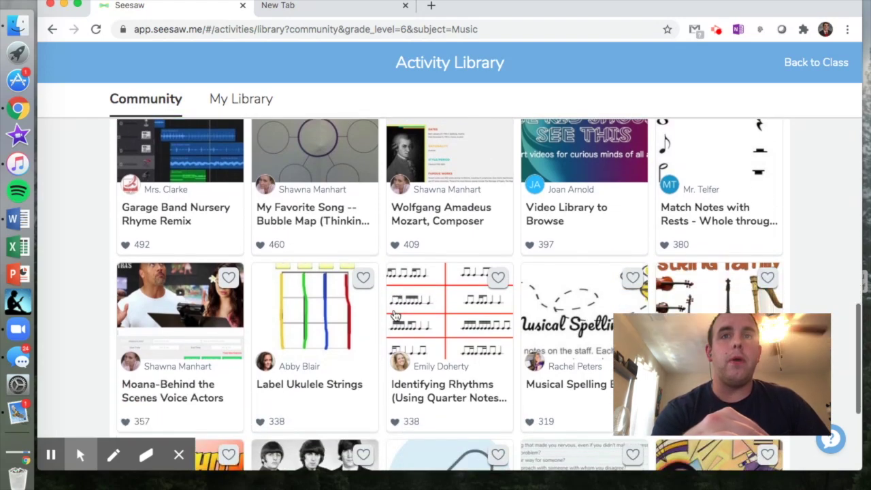
pyautogui.scroll(-3, 395, 316)
pyautogui.scroll(3, 394, 316)
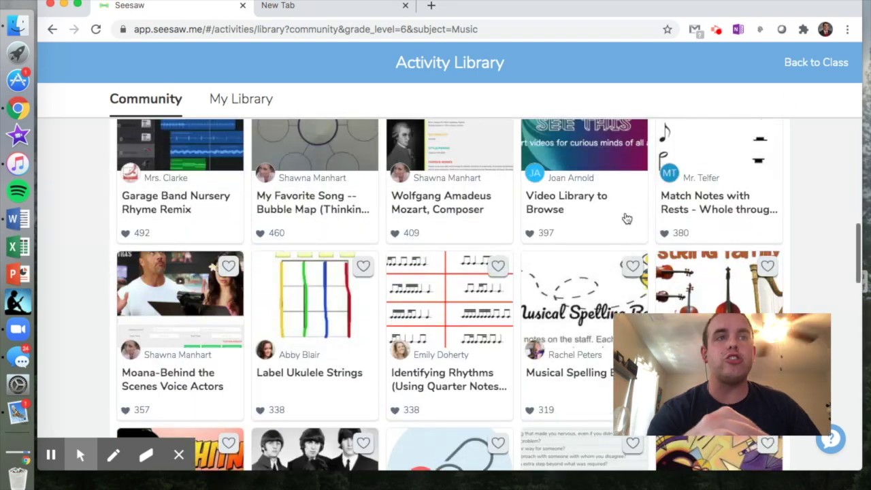
pyautogui.scroll(5, 627, 218)
pyautogui.scroll(4, 626, 217)
# Step: Return to My Library and look over the recent activities there
pyautogui.click(311, 8)
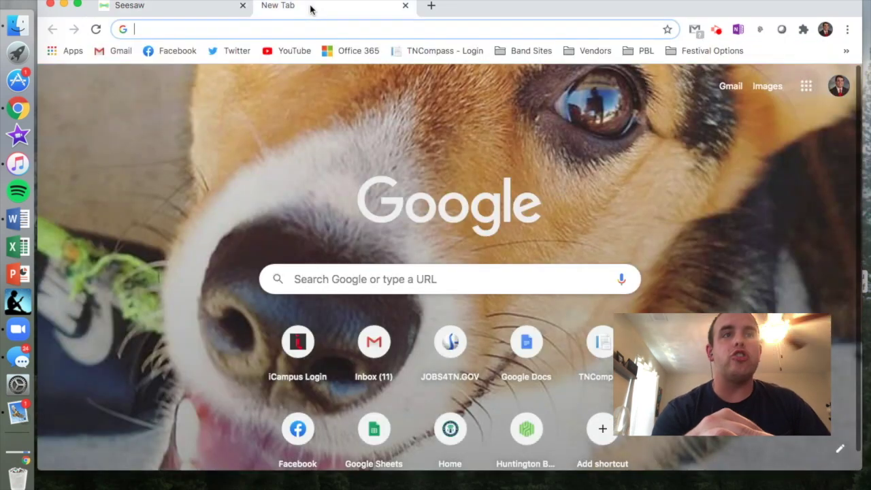
pyautogui.click(181, 13)
pyautogui.click(232, 113)
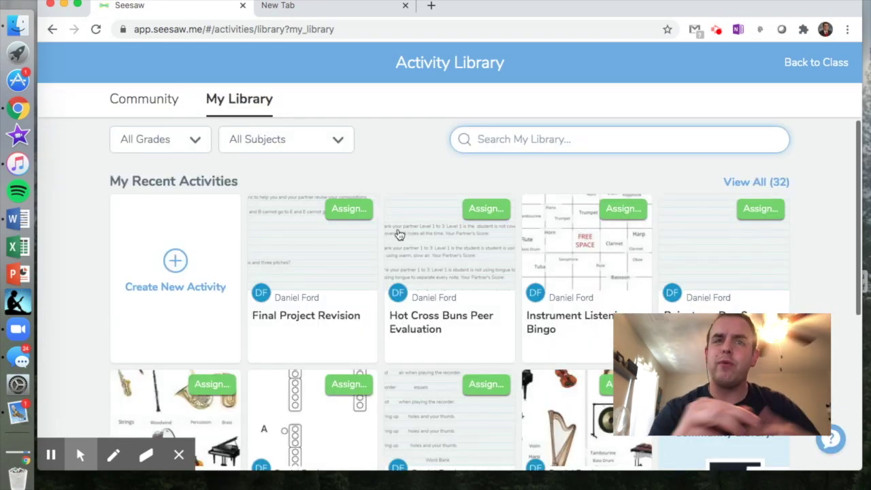
pyautogui.scroll(-5, 402, 354)
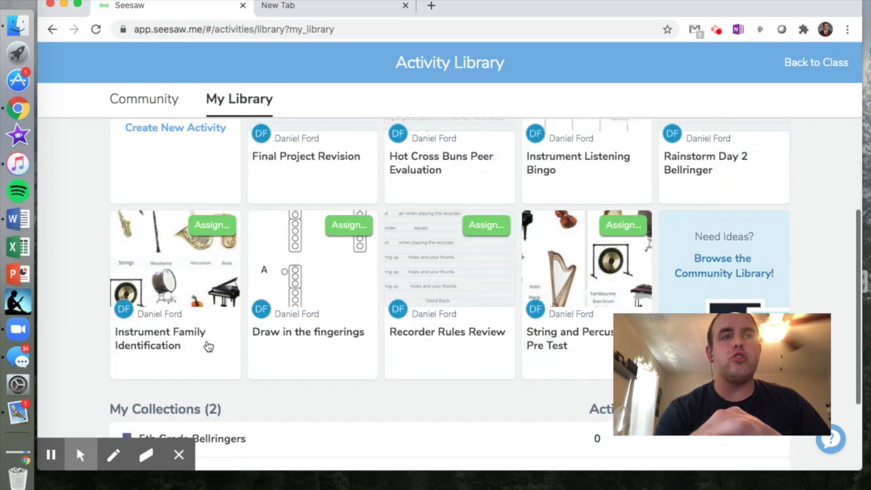
# Step: Preview the Instrument Family Identification activity, and return to My Library to look over the recent activities
pyautogui.click(196, 310)
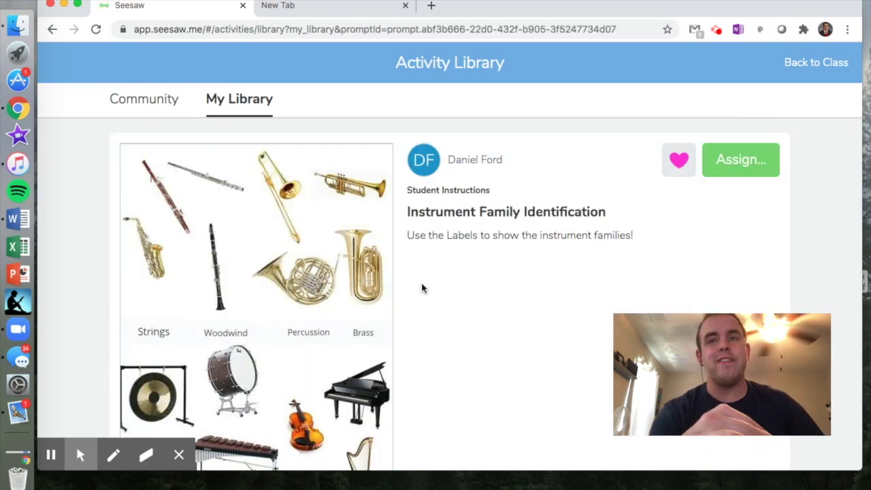
pyautogui.scroll(-3, 422, 289)
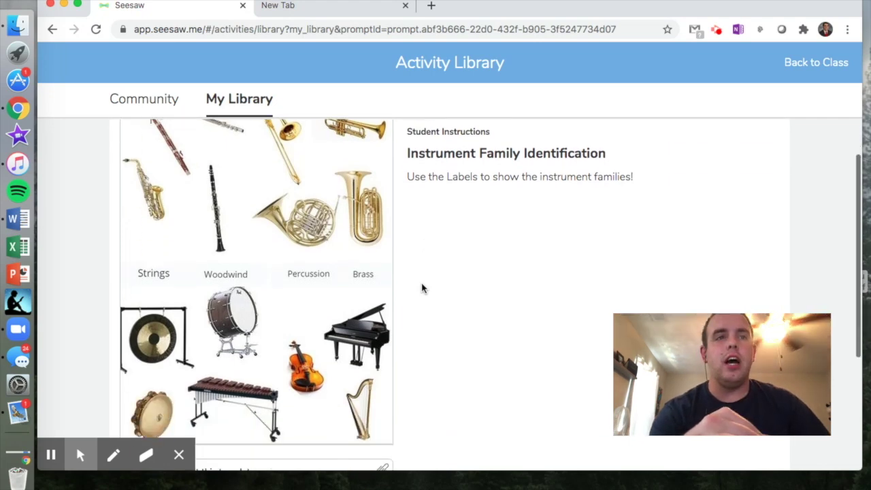
pyautogui.scroll(3, 422, 289)
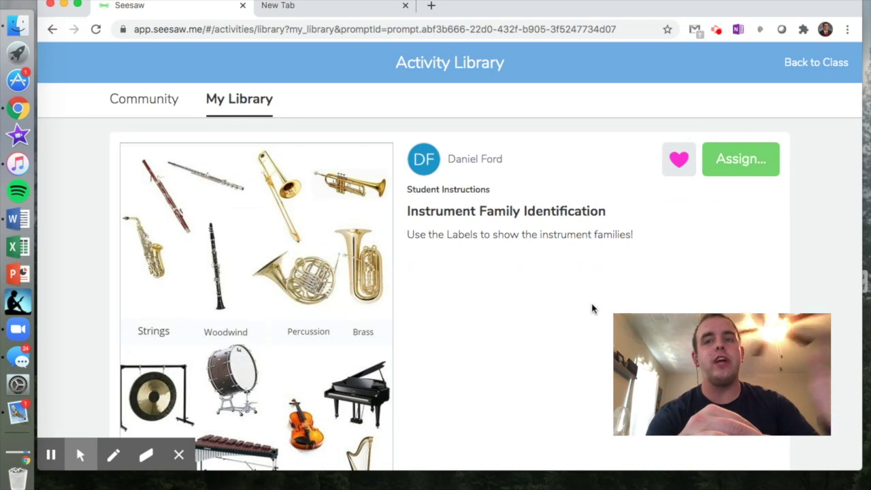
pyautogui.click(51, 30)
pyautogui.scroll(-1, 286, 246)
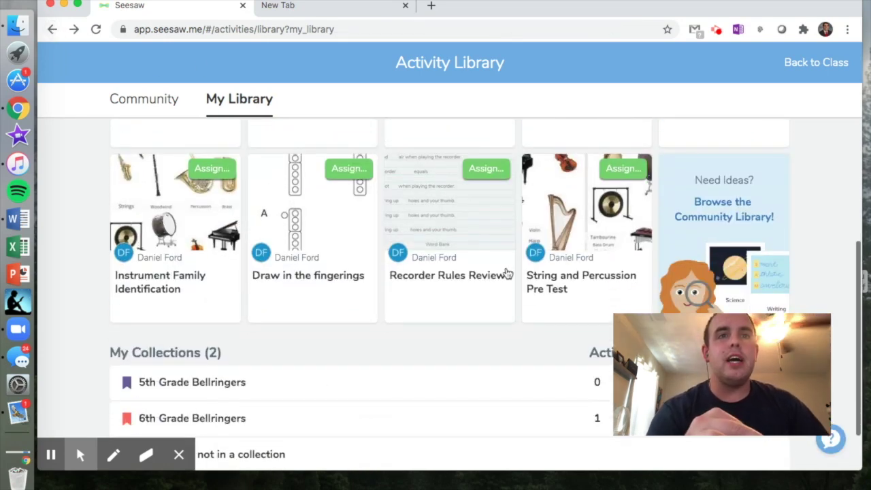
pyautogui.scroll(3, 463, 279)
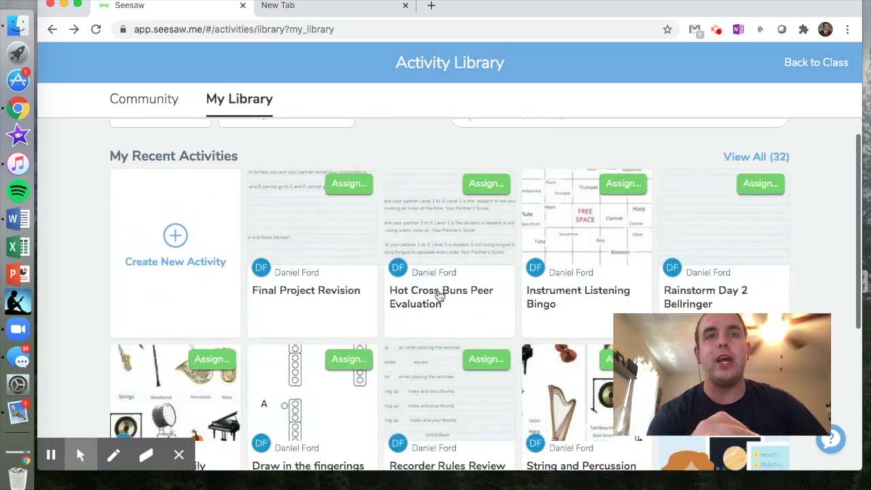
pyautogui.scroll(-1, 439, 334)
pyautogui.scroll(-1, 209, 404)
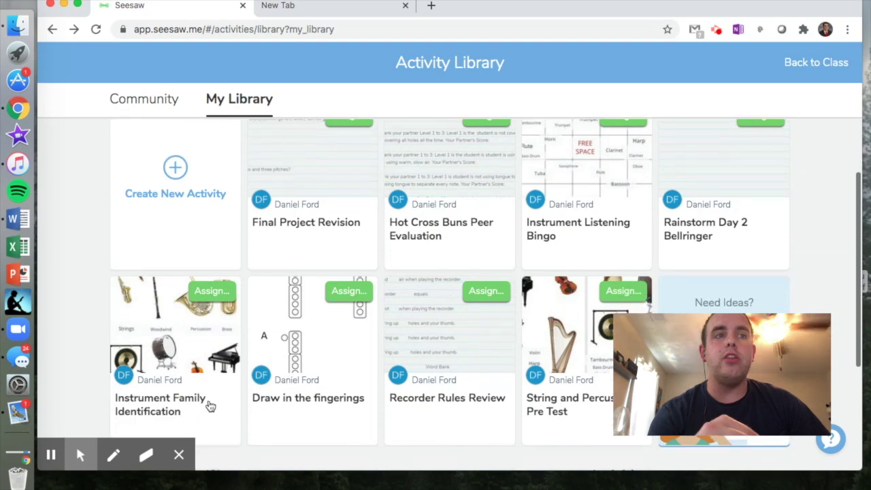
# Step: Assign the Instrument Family Identification activity to Band- 3rd Period and view it in that class
pyautogui.click(202, 360)
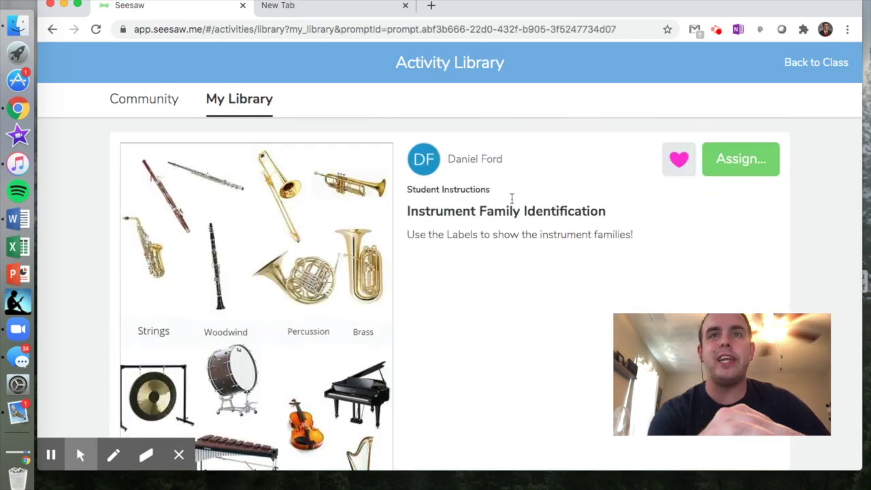
pyautogui.click(739, 162)
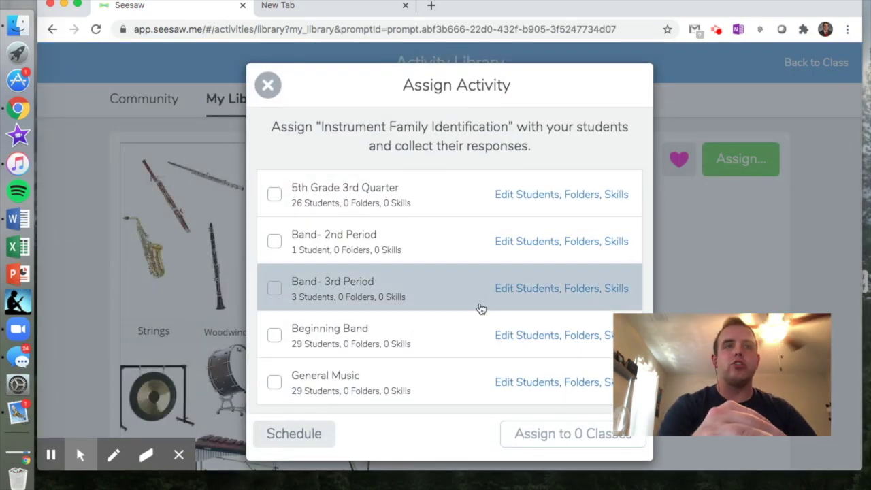
pyautogui.click(394, 292)
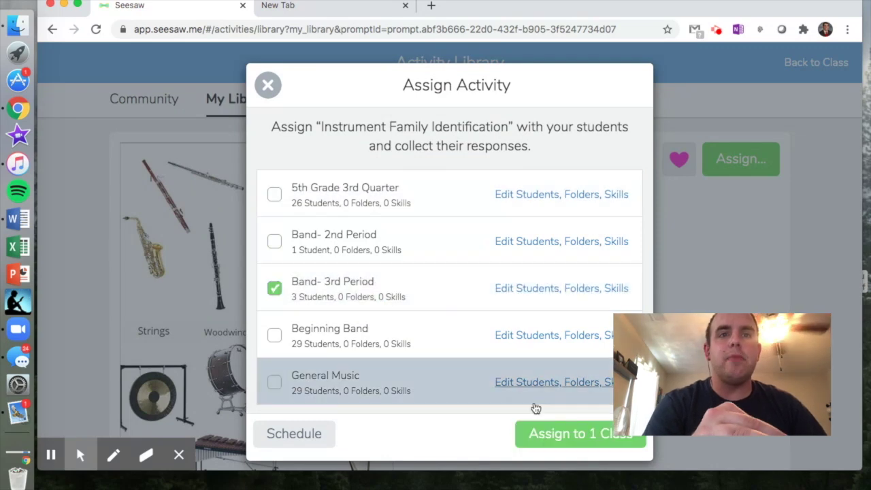
pyautogui.click(543, 429)
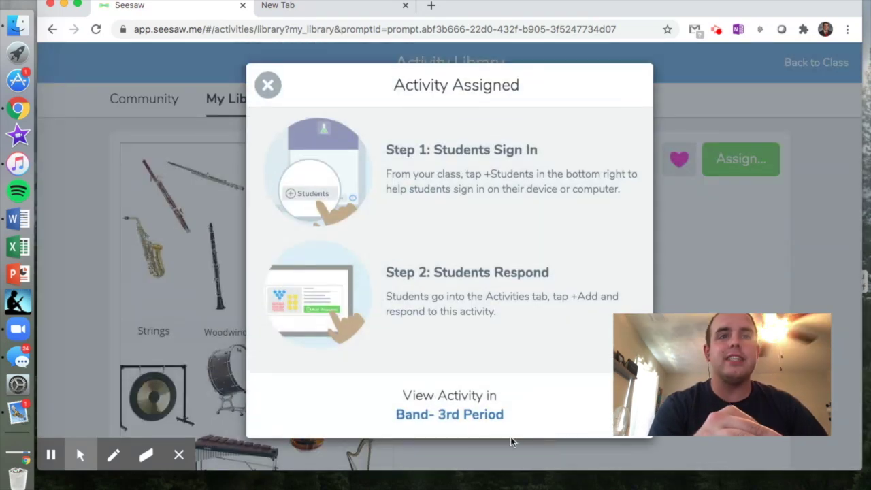
pyautogui.click(465, 420)
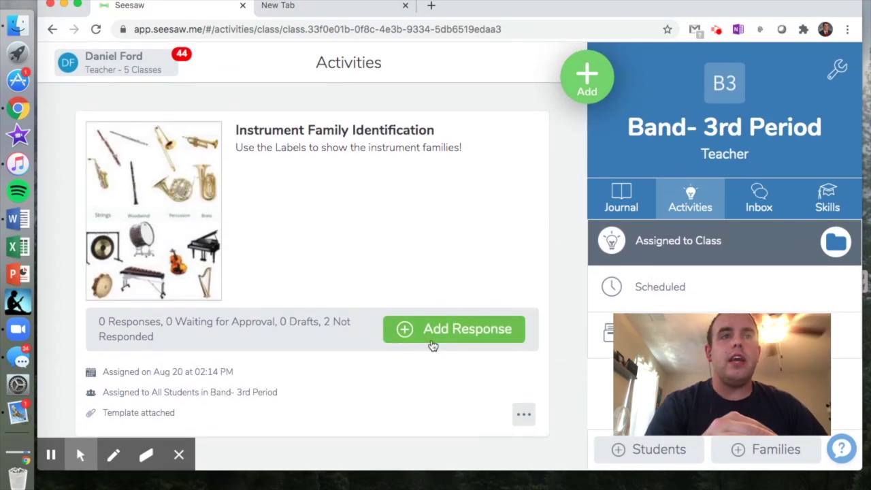
# Step: Start a response to Instrument Family Identification as the last student listed, and dismiss the recording limit notice
pyautogui.click(433, 344)
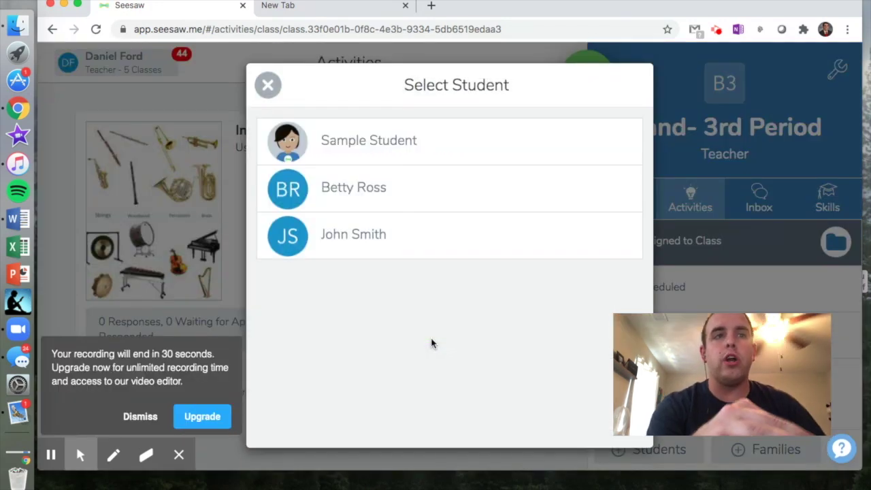
pyautogui.click(366, 232)
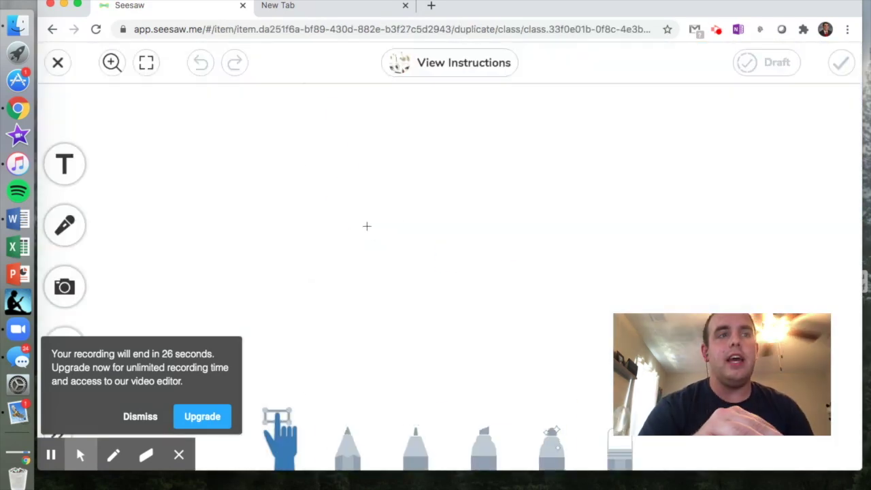
pyautogui.click(143, 417)
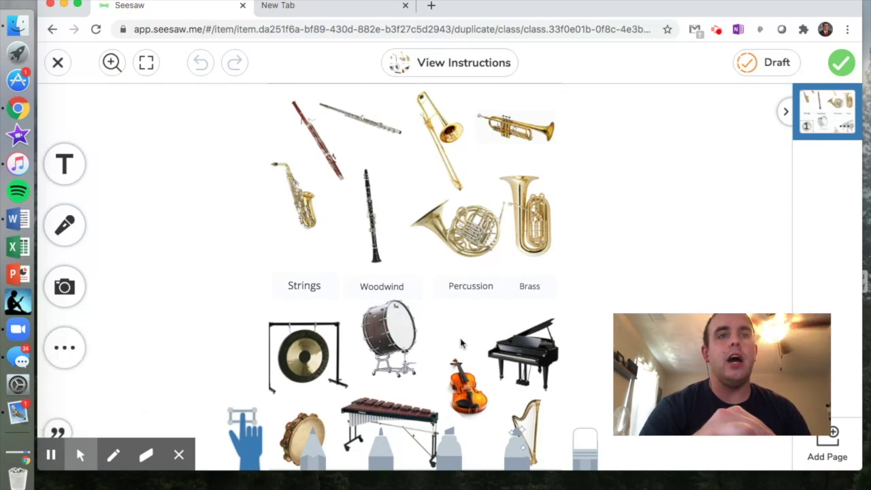
# Step: Move the Woodwind label between the saxophone and clarinet, and the Brass label above the French horn
pyautogui.click(393, 284)
pyautogui.moveTo(398, 289); pyautogui.dragTo(340, 177)
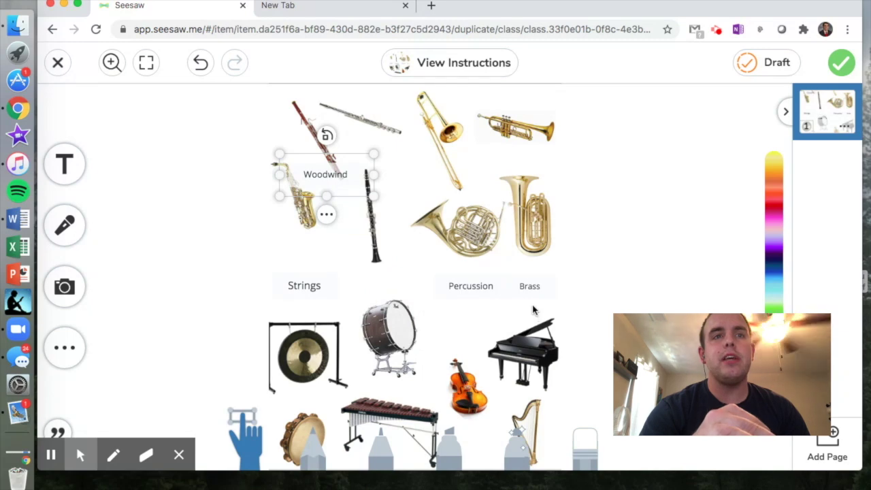
pyautogui.moveTo(540, 291); pyautogui.dragTo(494, 186)
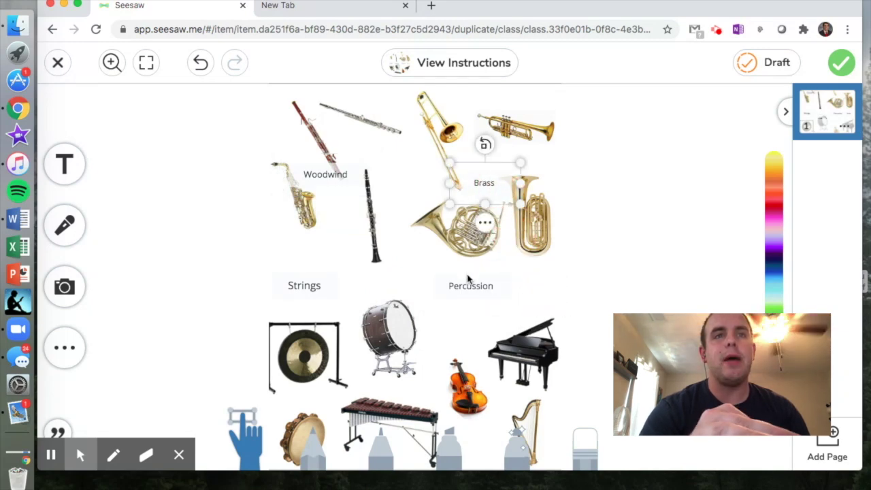
pyautogui.click(458, 257)
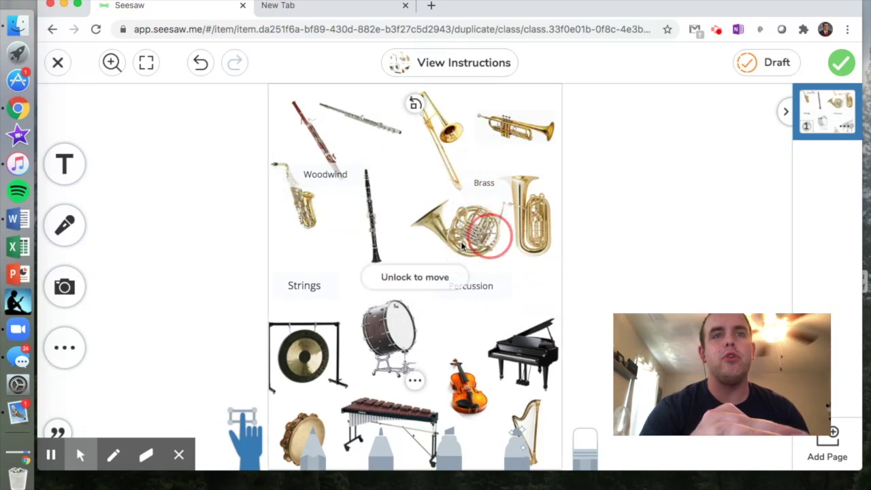
# Step: Place the Strings label on the piano, the Percussion label above the tambourine and marimba, and the Woodwind label between the saxophone and clarinet
pyautogui.click(483, 286)
pyautogui.moveTo(494, 286); pyautogui.dragTo(317, 384)
pyautogui.moveTo(304, 285); pyautogui.dragTo(517, 364)
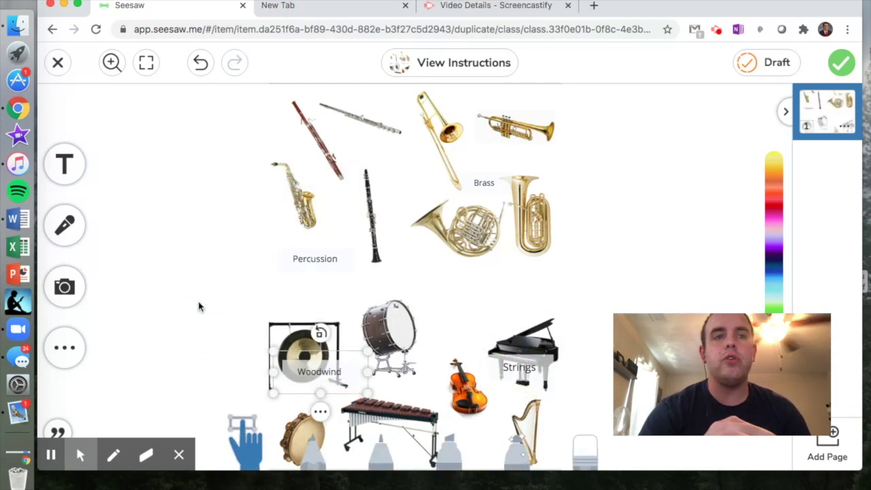
pyautogui.moveTo(317, 365); pyautogui.dragTo(338, 183)
pyautogui.moveTo(316, 257); pyautogui.dragTo(334, 398)
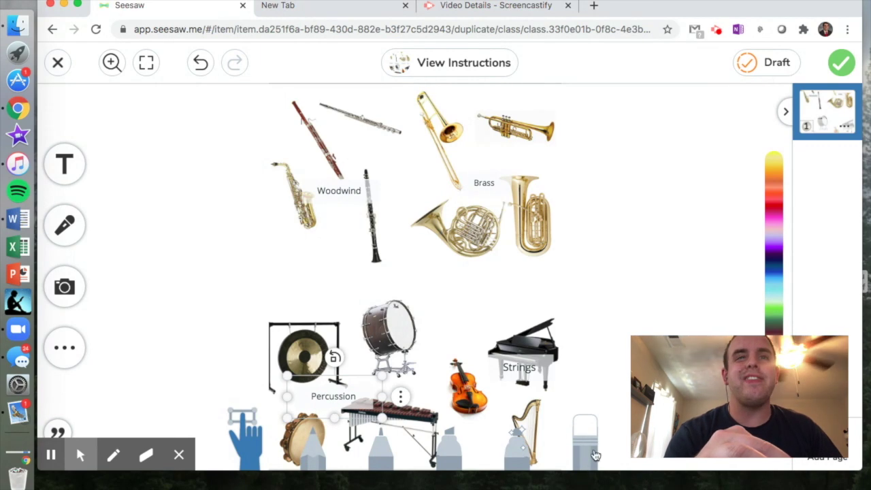
# Step: Swap two labels by moving Percussion onto the clarinet and Woodwind above the tambourine and marimba
pyautogui.moveTo(346, 396); pyautogui.dragTo(383, 206)
pyautogui.click(315, 190)
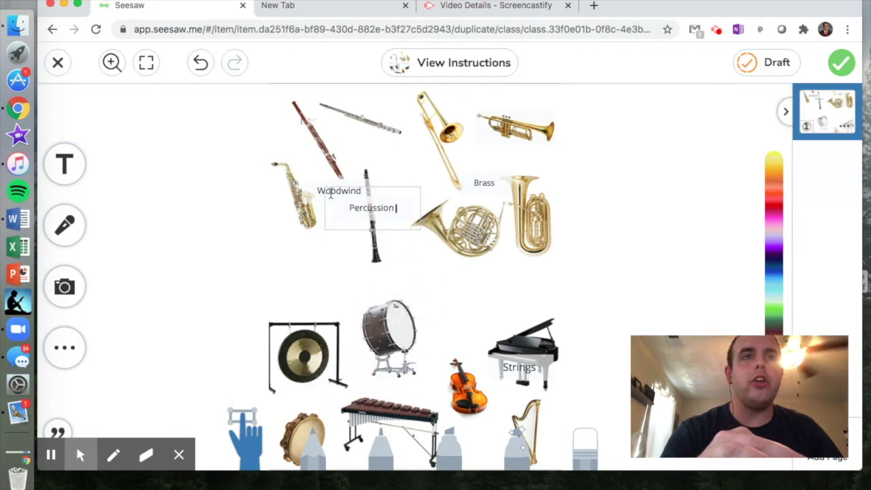
pyautogui.moveTo(381, 176); pyautogui.dragTo(384, 209)
pyautogui.doubleClick(372, 210)
pyautogui.moveTo(326, 192)
pyautogui.mouseDown()
pyautogui.moveTo(297, 314)
pyautogui.moveTo(292, 430)
pyautogui.mouseUp()
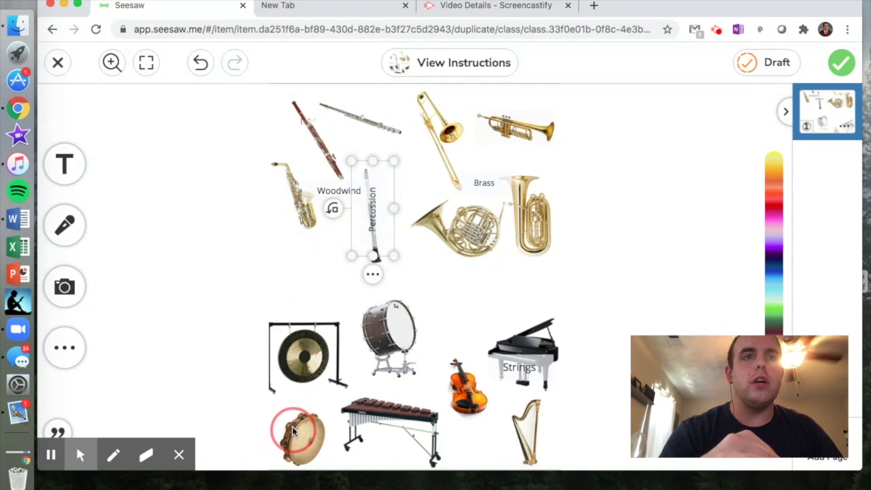
pyautogui.click(318, 190)
pyautogui.moveTo(329, 191); pyautogui.dragTo(340, 399)
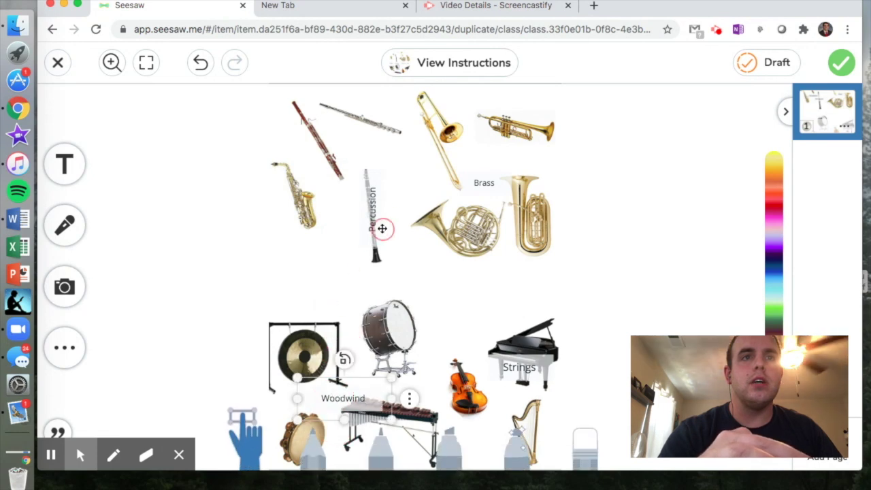
# Step: Rotate the Percussion label back to upright and place it between the saxophone and clarinet
pyautogui.click(367, 213)
pyautogui.click(333, 208)
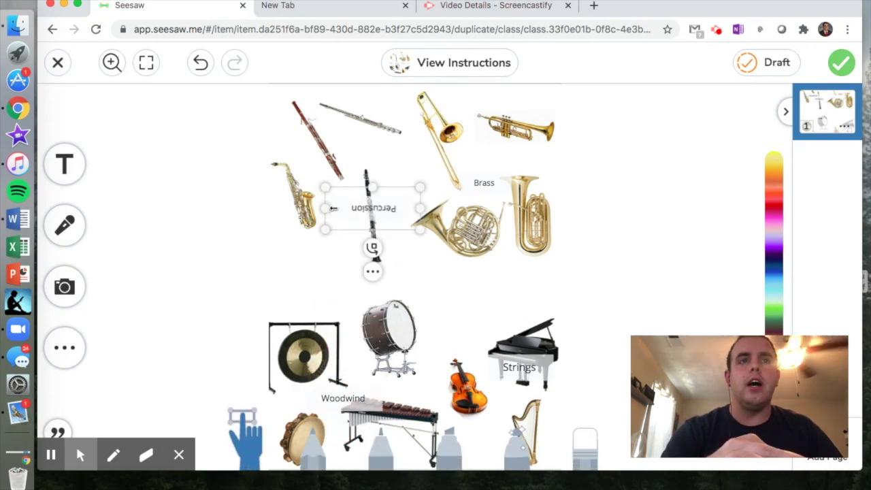
pyautogui.click(372, 248)
pyautogui.click(409, 208)
pyautogui.moveTo(377, 212); pyautogui.dragTo(328, 181)
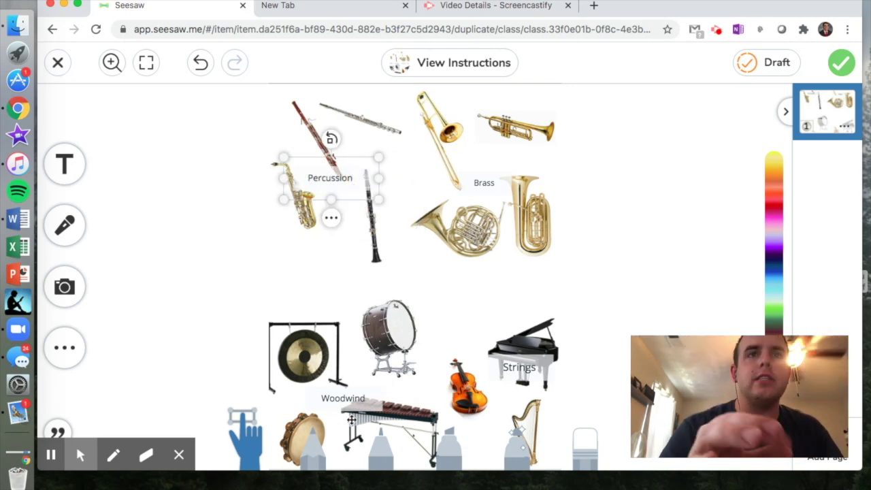
# Step: Submit the labelled response and review it in the student's journal
pyautogui.click(839, 69)
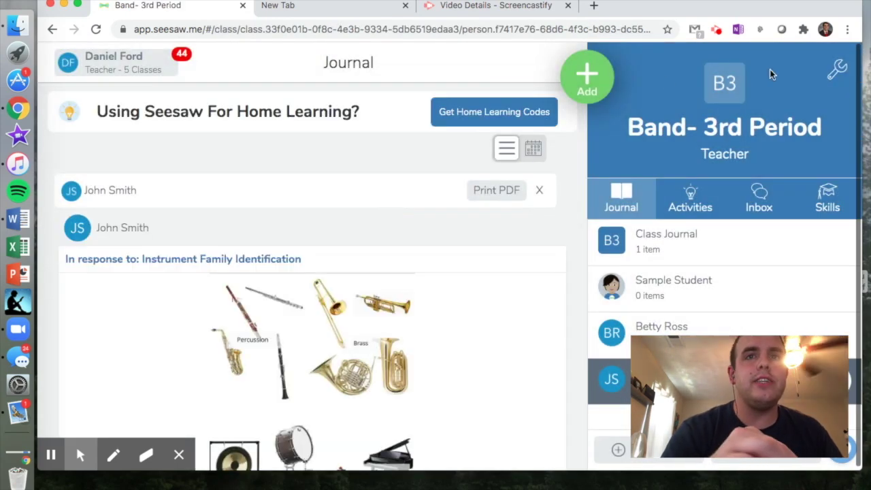
pyautogui.scroll(-5, 455, 238)
pyautogui.scroll(4, 463, 244)
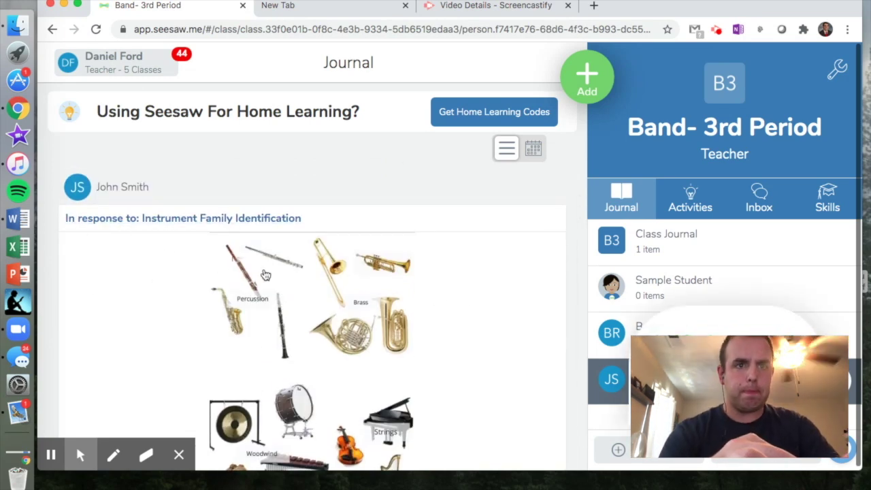
pyautogui.scroll(-3, 266, 275)
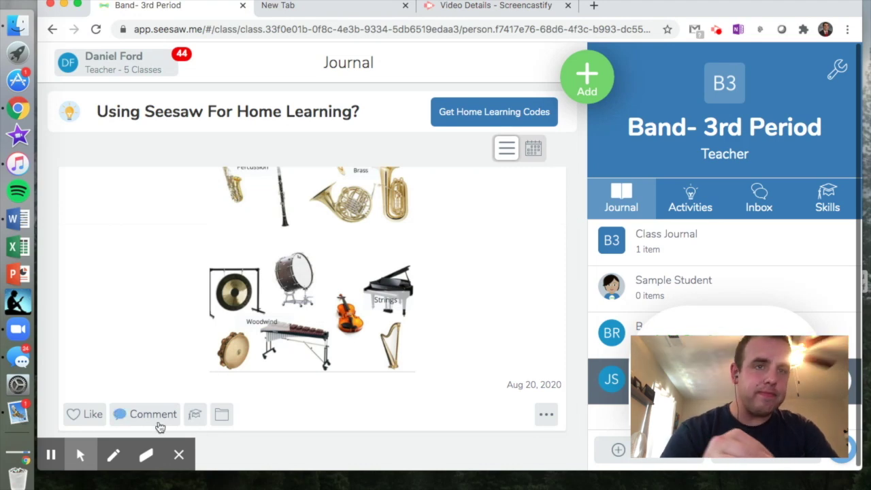
pyautogui.scroll(2, 304, 335)
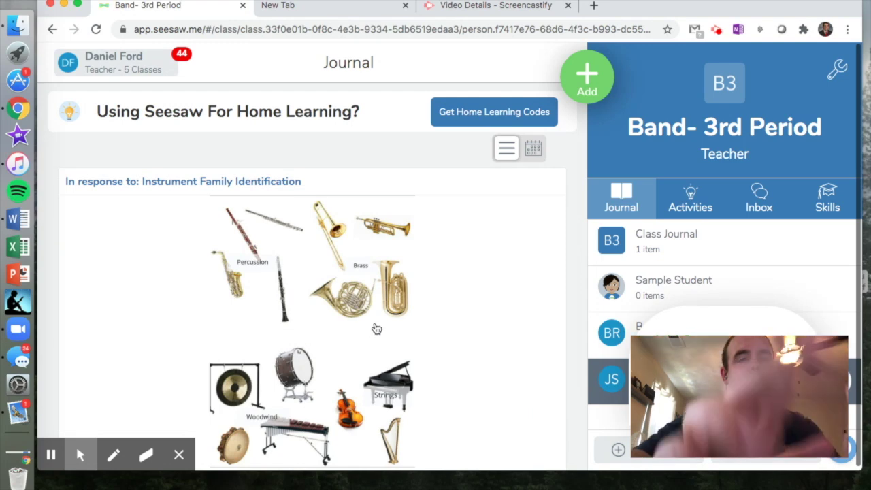
pyautogui.scroll(-2, 378, 356)
# Step: Post a comment on the response, starting with the student's first name: "great work on String and Brass. Missed Woodwind and Percussion. 4/8"
pyautogui.click(143, 415)
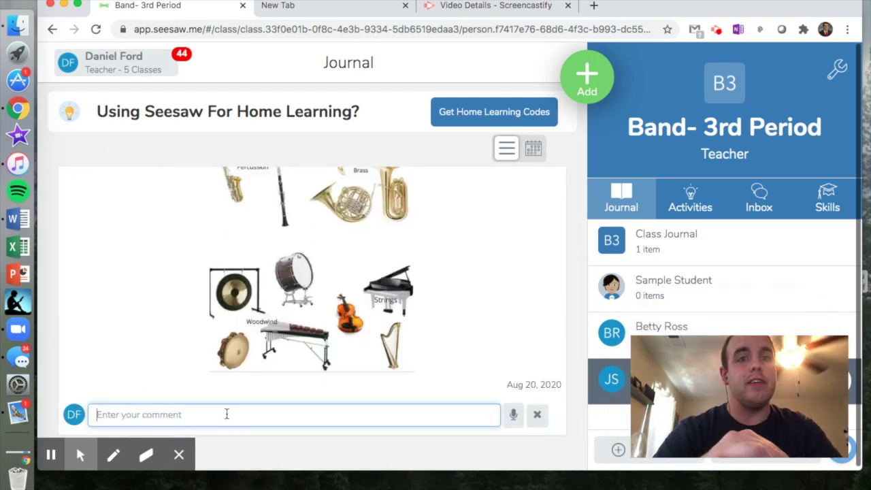
pyautogui.scroll(1, 274, 405)
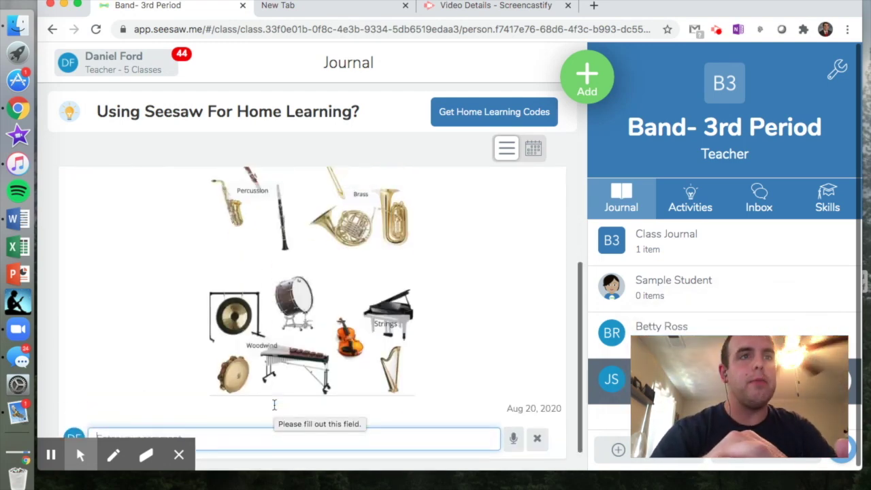
pyautogui.scroll(-1, 274, 406)
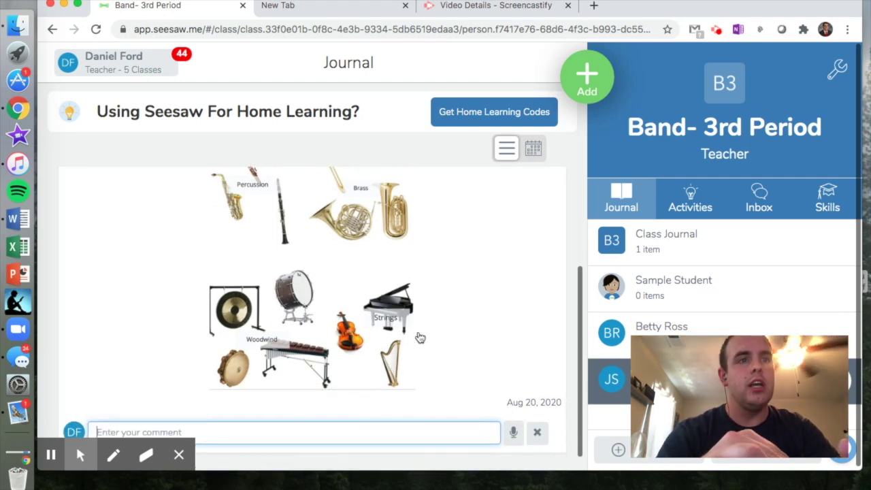
pyautogui.scroll(2, 417, 337)
pyautogui.scroll(-1, 420, 338)
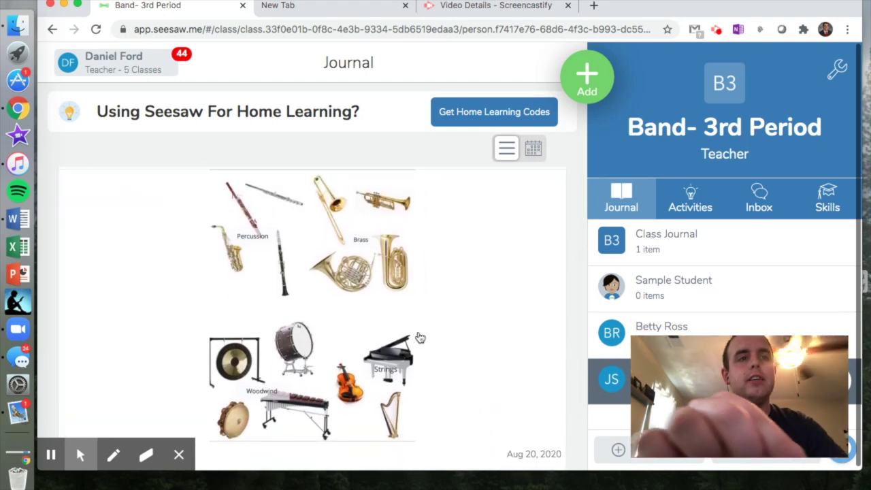
pyautogui.scroll(-2, 420, 339)
pyautogui.write('Jo')
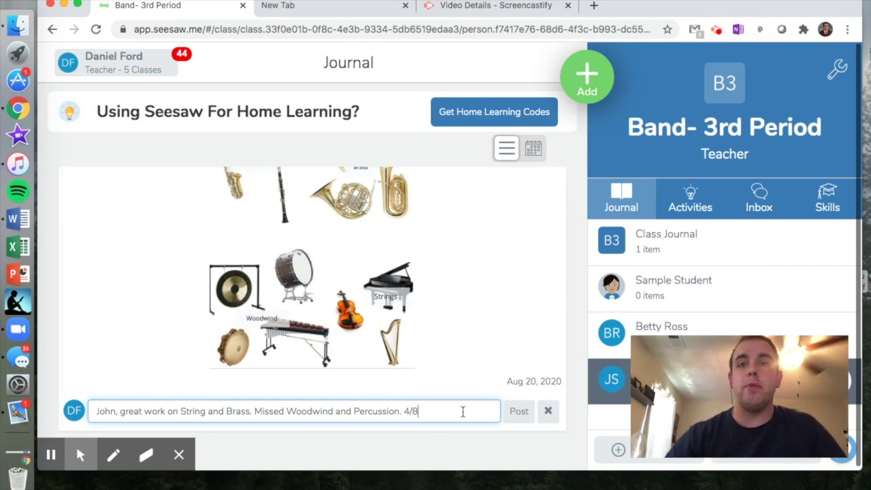
pyautogui.click(518, 406)
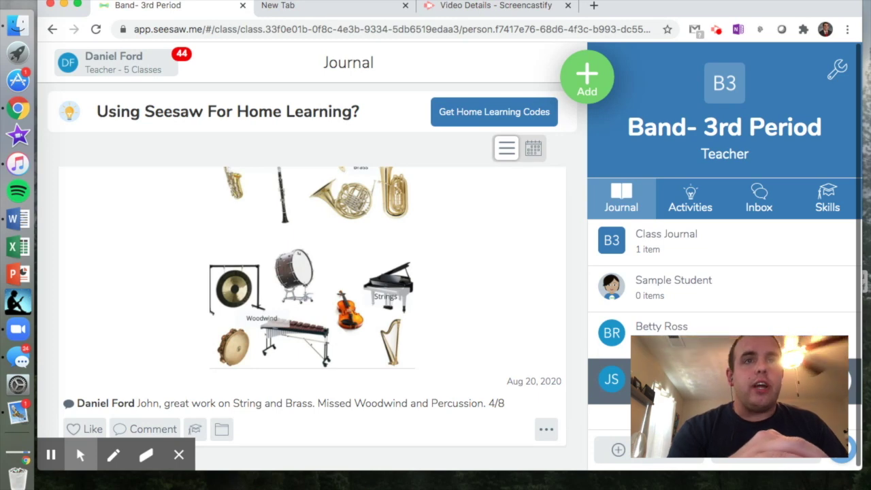
pyautogui.scroll(5, 443, 346)
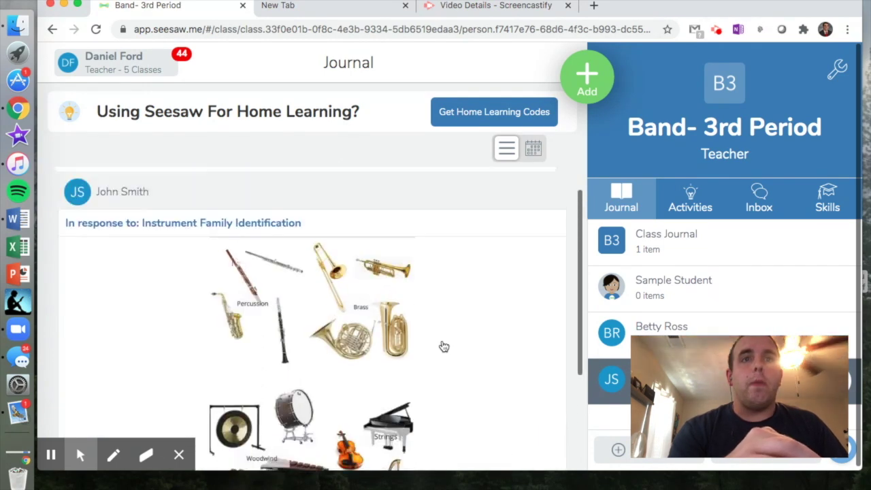
# Step: Look over the labelled instrument response, check the activities assigned to the class, and return to the class journal
pyautogui.scroll(-3, 443, 346)
pyautogui.scroll(3, 306, 263)
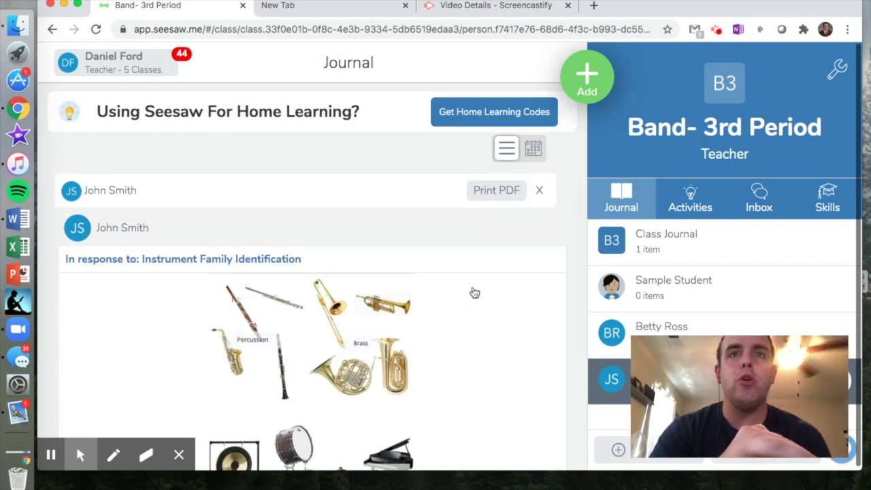
pyautogui.click(671, 216)
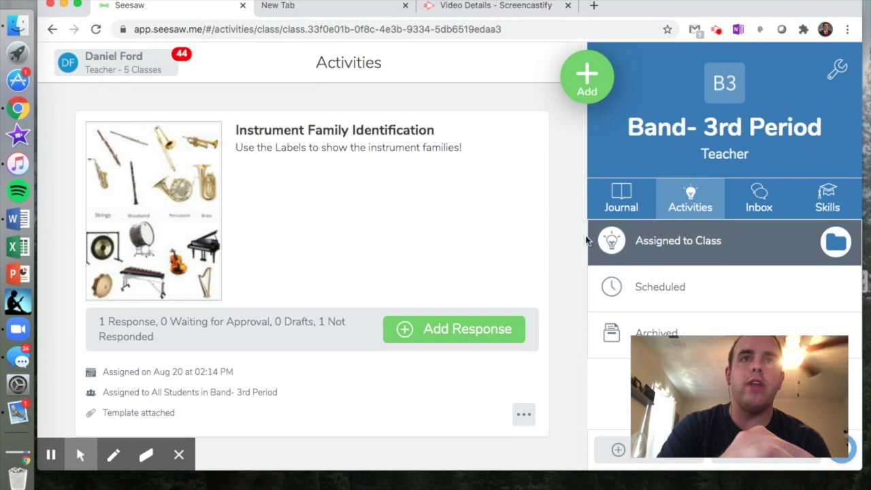
pyautogui.click(643, 210)
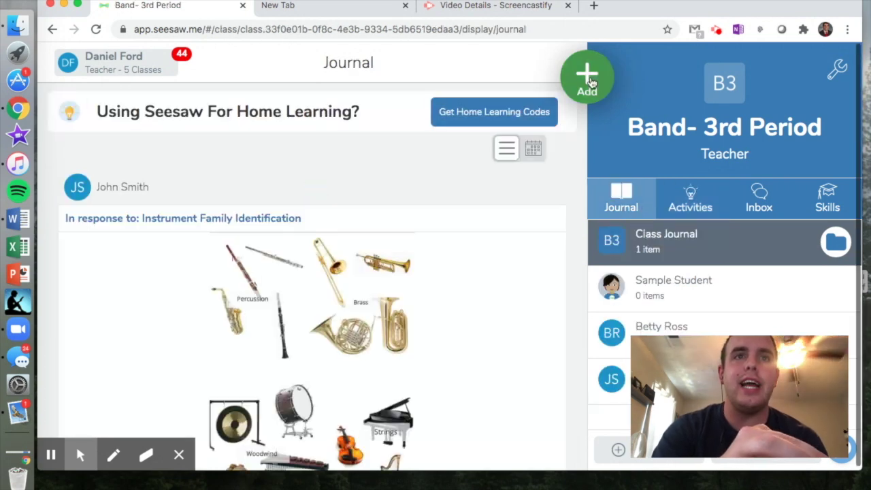
# Step: Open the Hot Cross Buns Peer Evaluation activity from My Library and enlarge its template
pyautogui.click(588, 87)
pyautogui.click(503, 140)
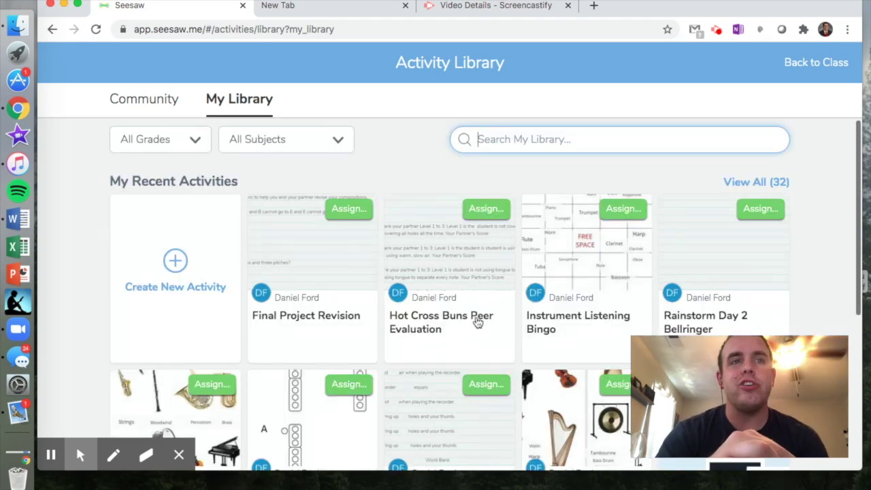
pyautogui.click(477, 322)
pyautogui.click(284, 225)
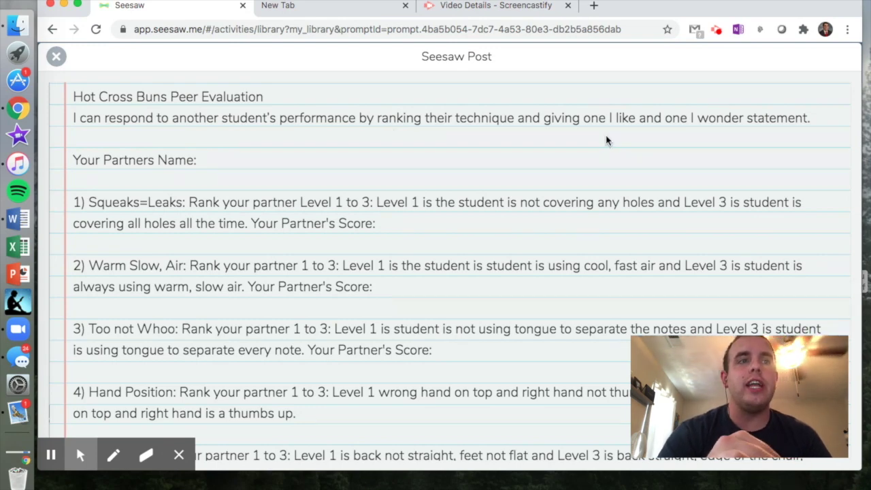
# Step: Read through the peer evaluation's ranking criteria and reflection questions, and close the enlarged template
pyautogui.scroll(-2, 488, 182)
pyautogui.scroll(-1, 337, 177)
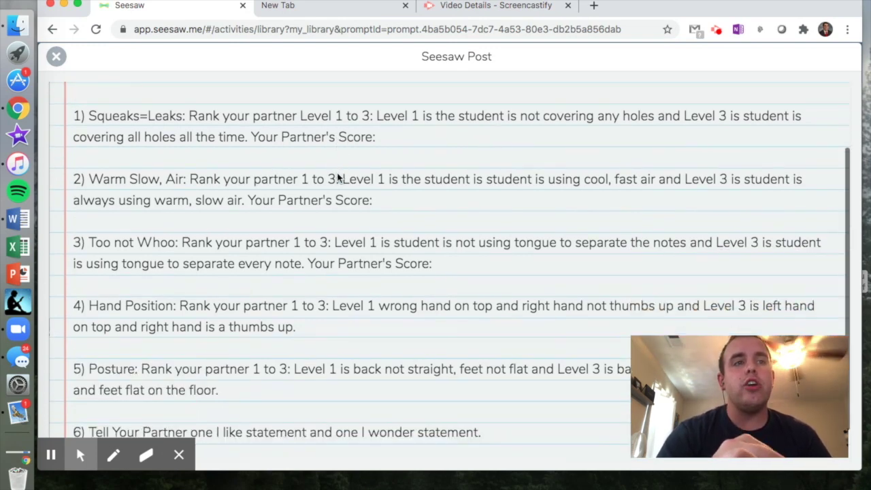
pyautogui.scroll(-1, 288, 157)
pyautogui.scroll(3, 379, 132)
pyautogui.scroll(-3, 361, 184)
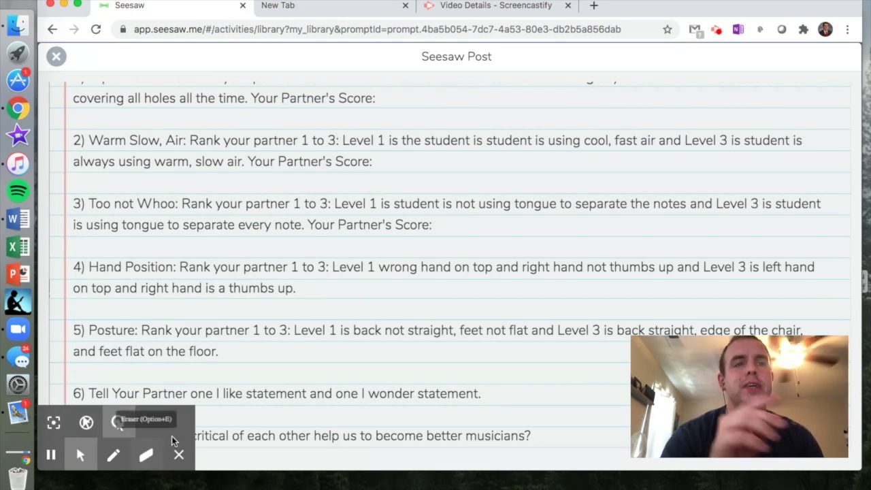
pyautogui.click(181, 459)
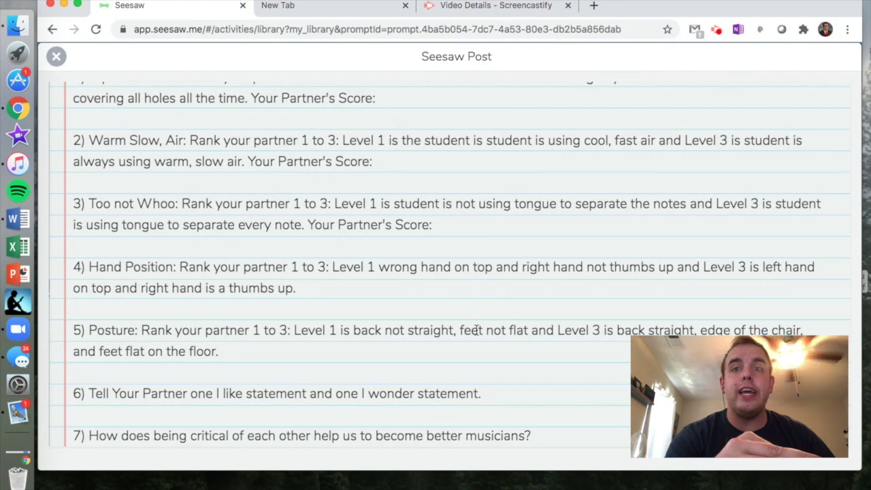
pyautogui.click(56, 57)
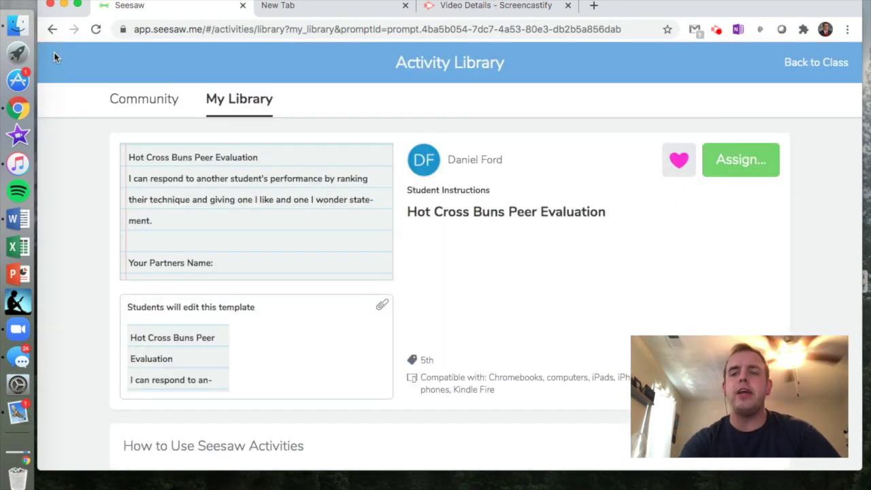